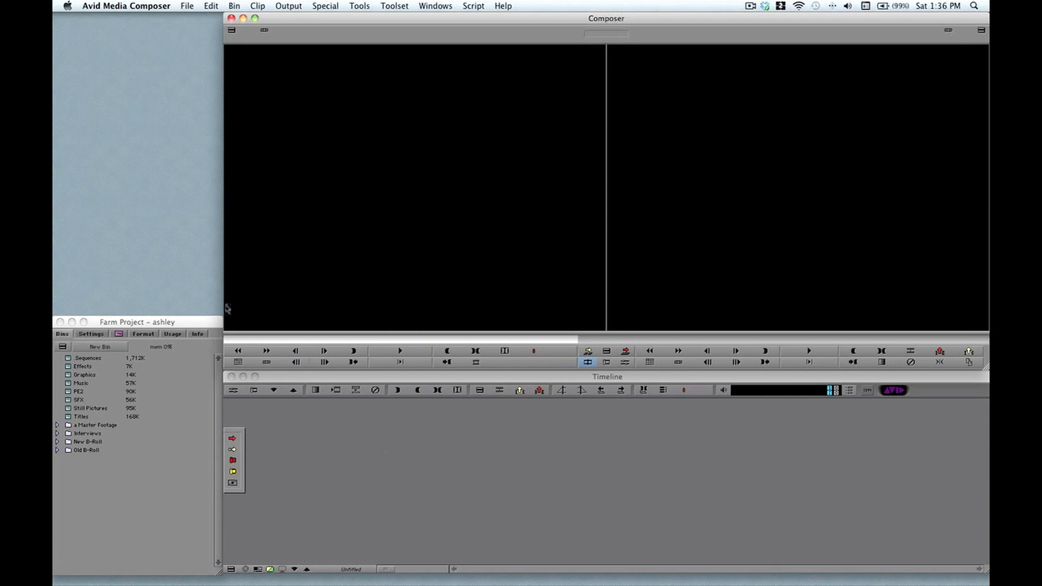
# Step: Open the Sequences bin, load f Garden final into the timeline and move the playhead near its start
pyautogui.click(67, 359)
pyautogui.doubleClick(68, 358)
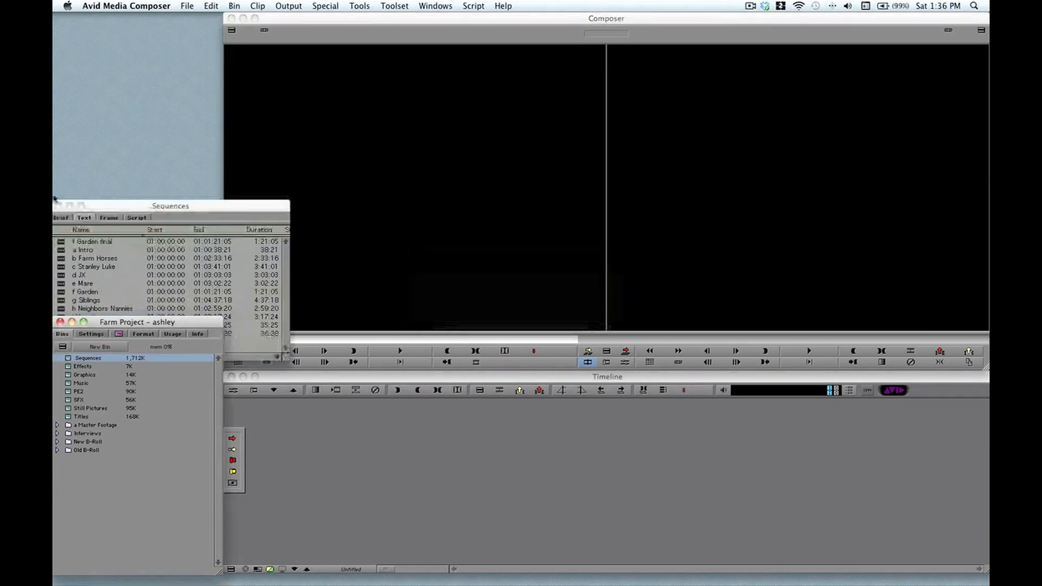
pyautogui.doubleClick(76, 244)
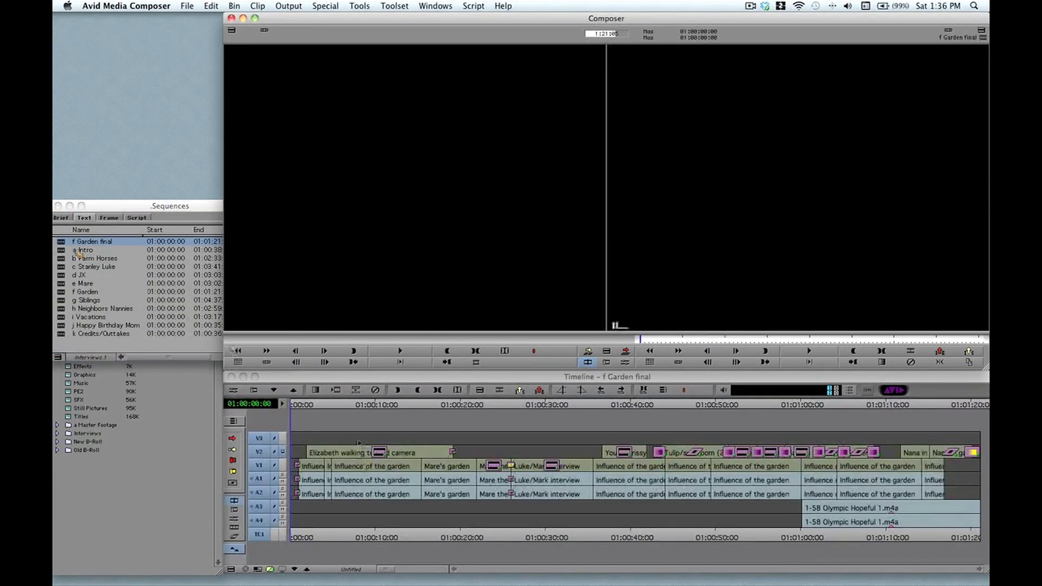
pyautogui.moveTo(335, 405); pyautogui.dragTo(290, 426)
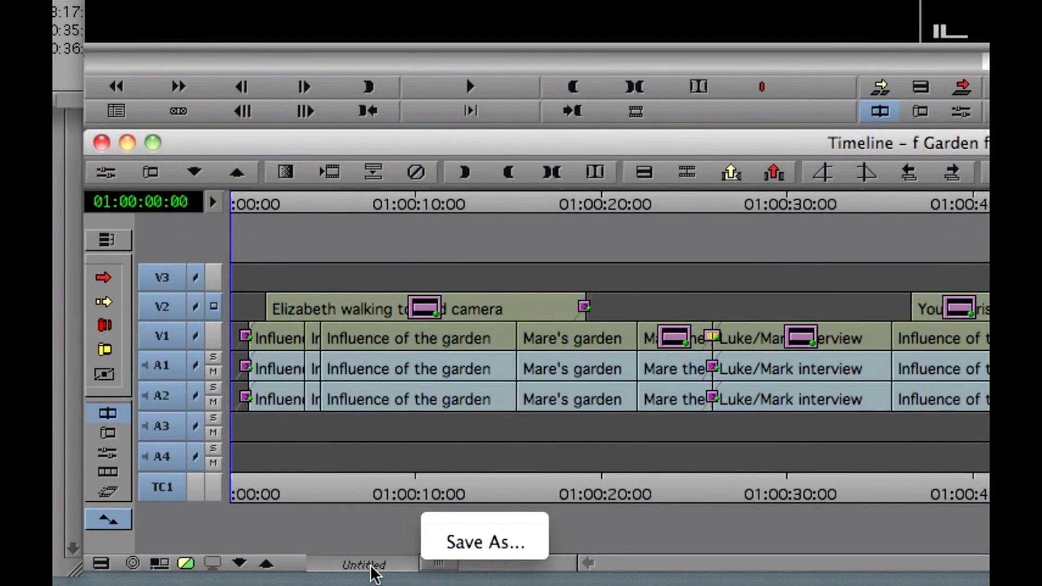
# Step: Save the current timeline layout as a timeline view named 'Default'
pyautogui.click(455, 551)
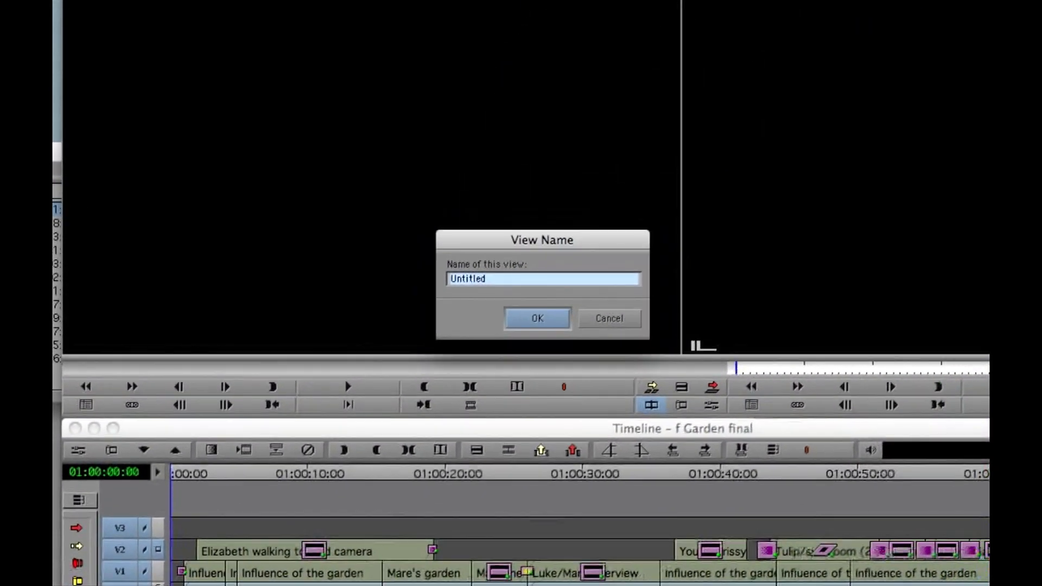
pyautogui.write('Default')
pyautogui.press('Return')
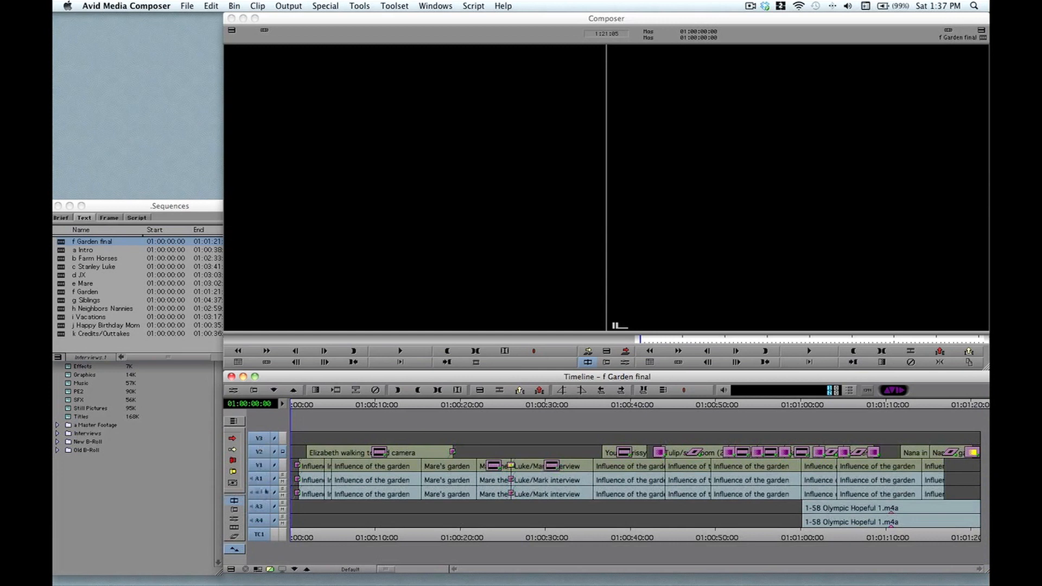
# Step: Deselect the audio tracks and enlarge the video tracks two steps with Cmd+L
pyautogui.moveTo(259, 478); pyautogui.dragTo(261, 535)
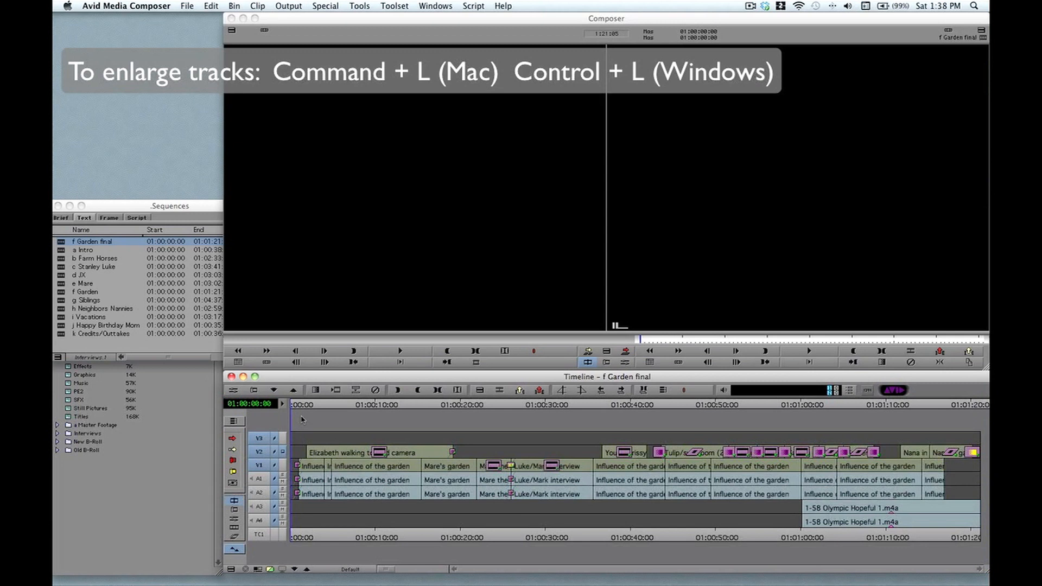
pyautogui.press('super+l')
pyautogui.press('super+l')
pyautogui.press('super+l')
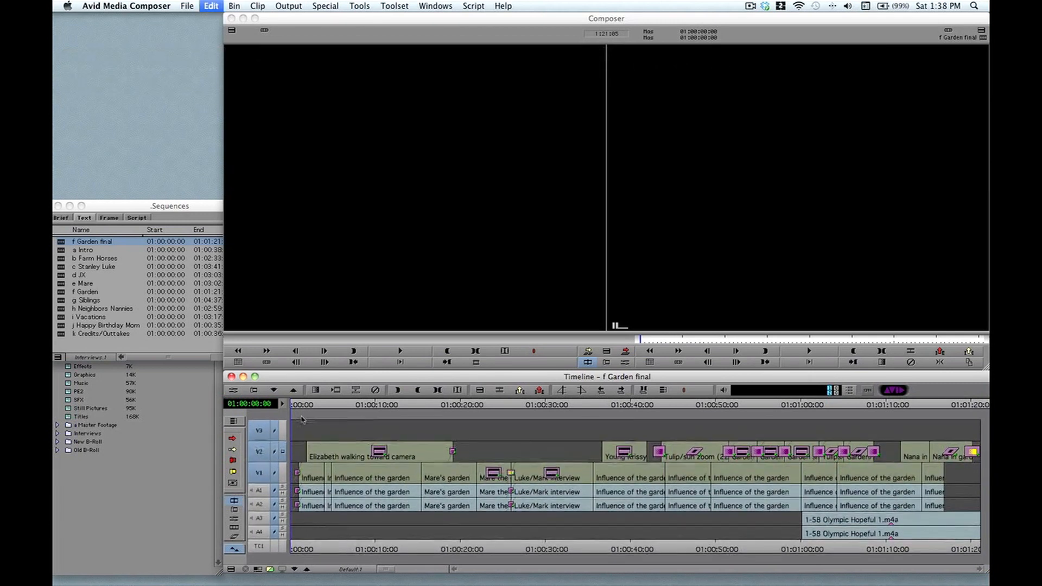
pyautogui.press('super+l')
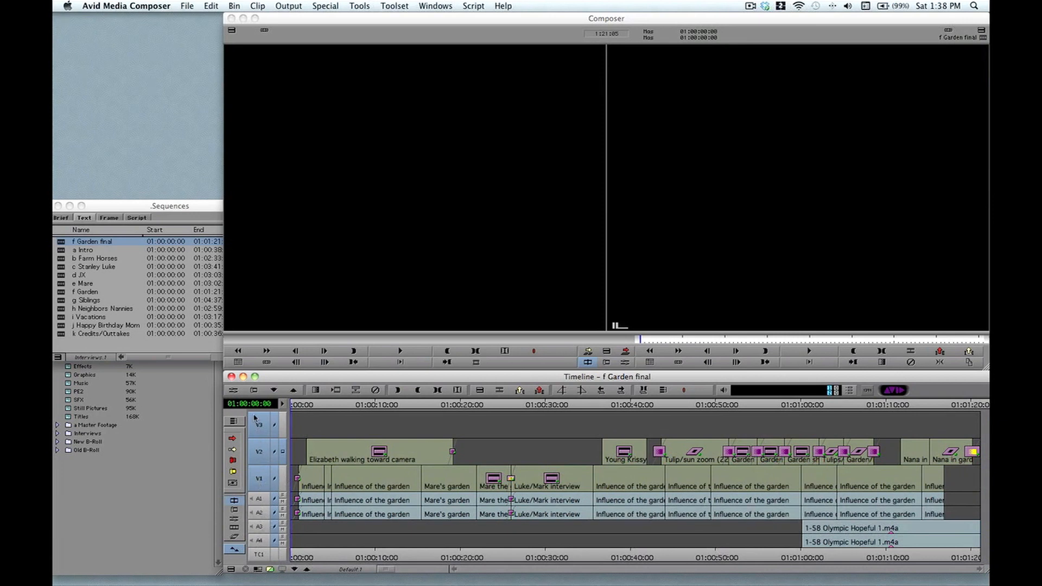
# Step: Shrink the four audio tracks A1–A4 to thin rows with Cmd+K, then select all tracks
pyautogui.moveTo(254, 411); pyautogui.dragTo(263, 544)
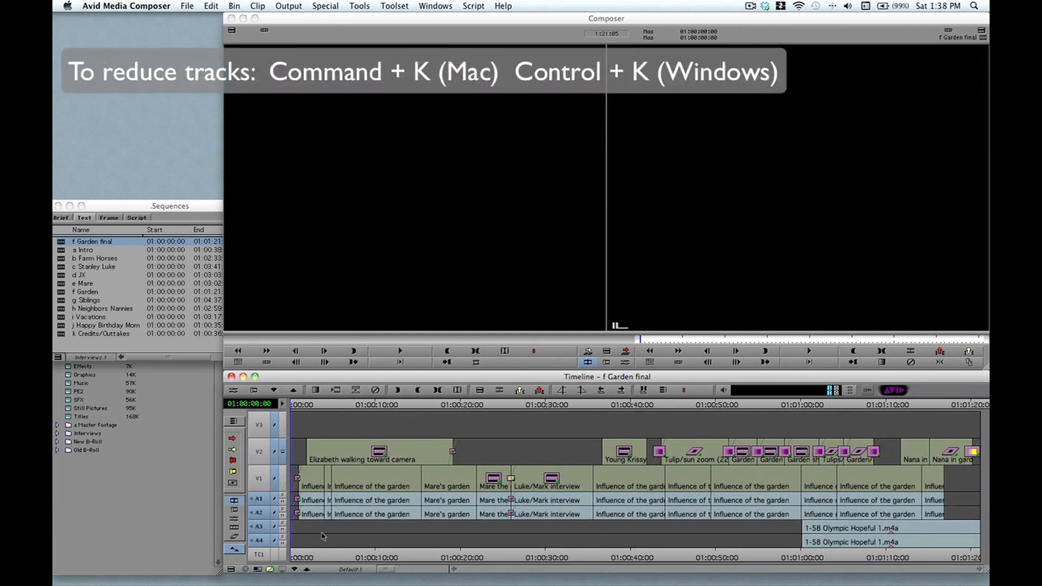
pyautogui.press('super+k')
pyautogui.press('super+k')
pyautogui.press('super+k')
pyautogui.press('super+k')
pyautogui.press('super+k')
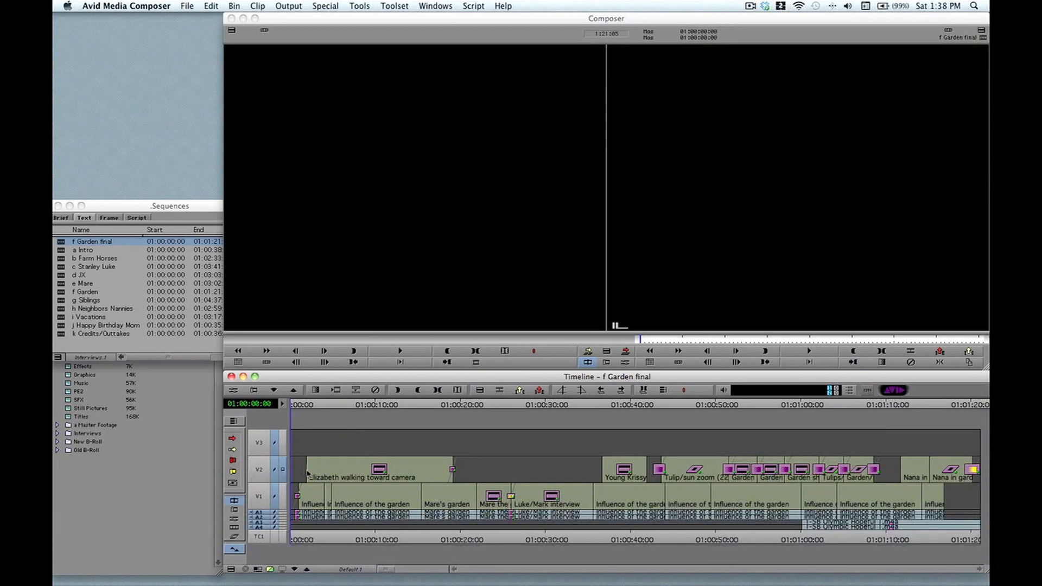
pyautogui.moveTo(259, 437); pyautogui.dragTo(261, 532)
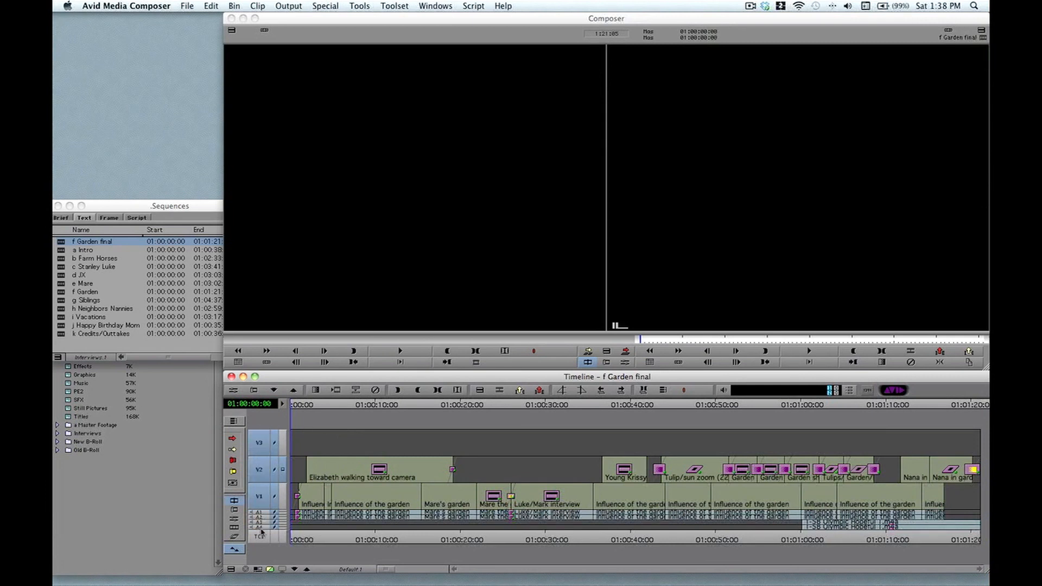
pyautogui.click(232, 569)
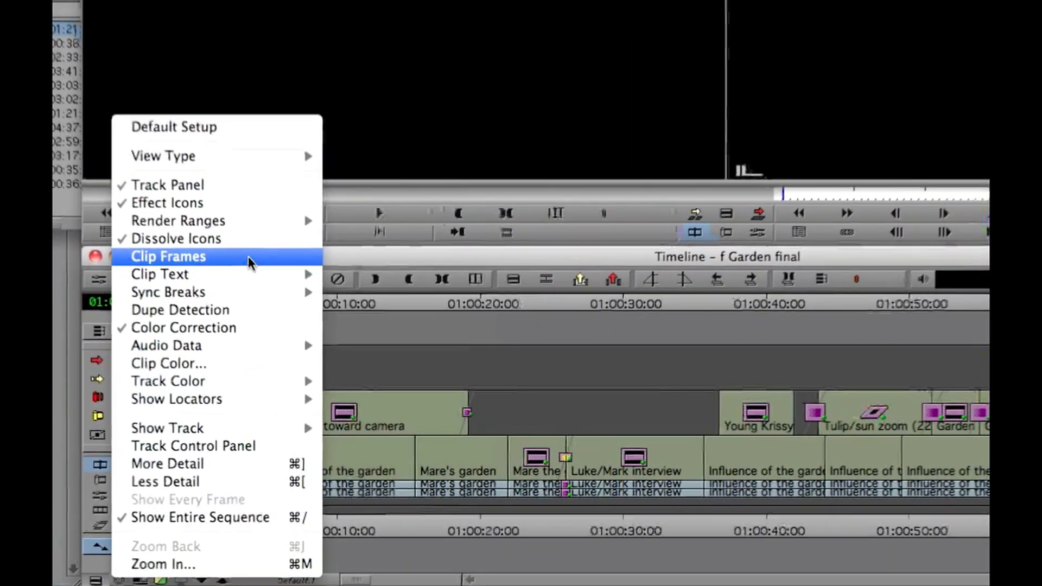
# Step: Turn on Clip Frames thumbnails and set Clip Text to Clip Resolutions on the timeline clips
pyautogui.click(249, 256)
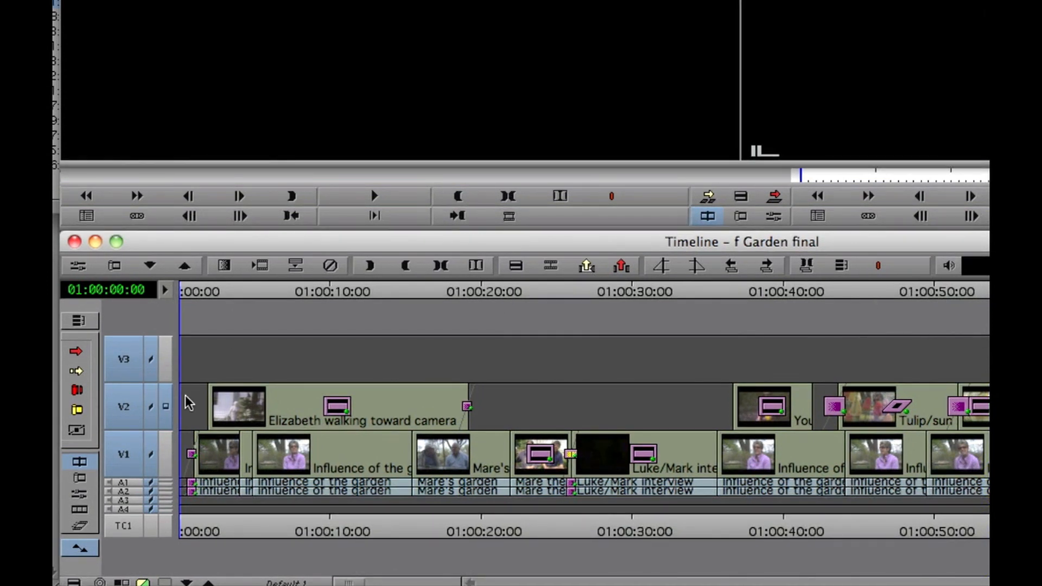
pyautogui.click(75, 579)
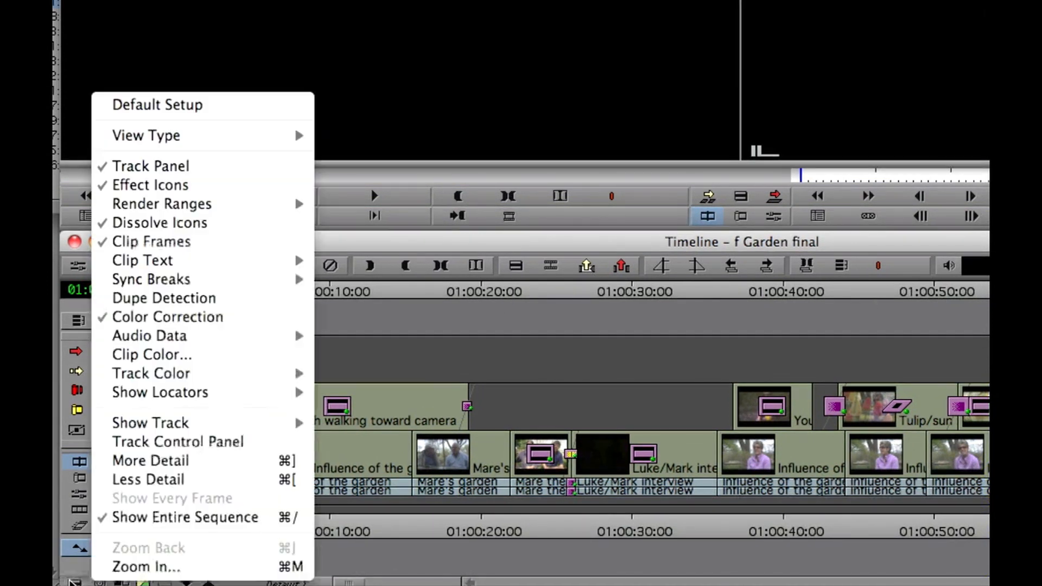
pyautogui.moveTo(144, 266)
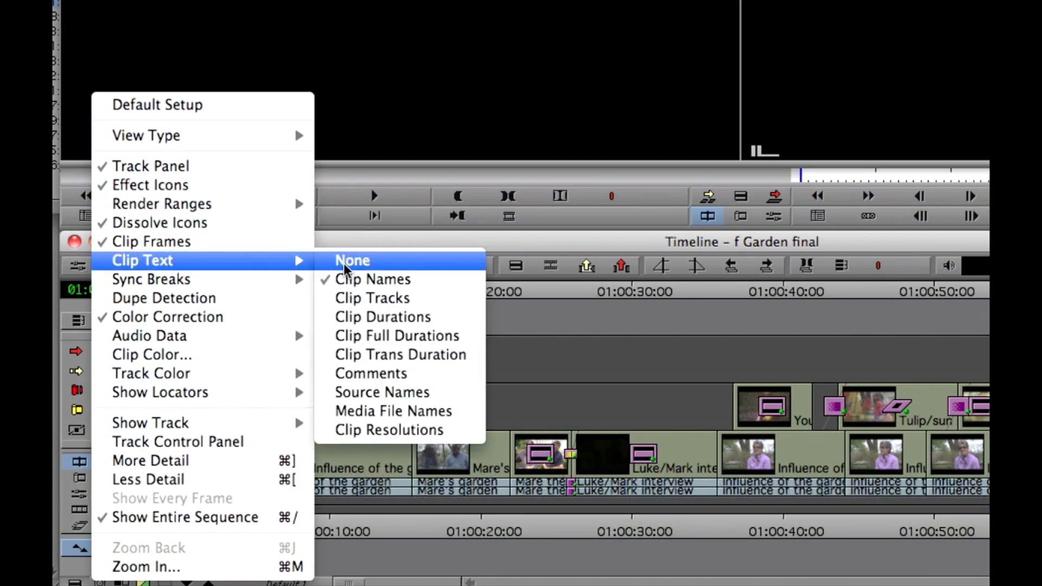
pyautogui.click(369, 429)
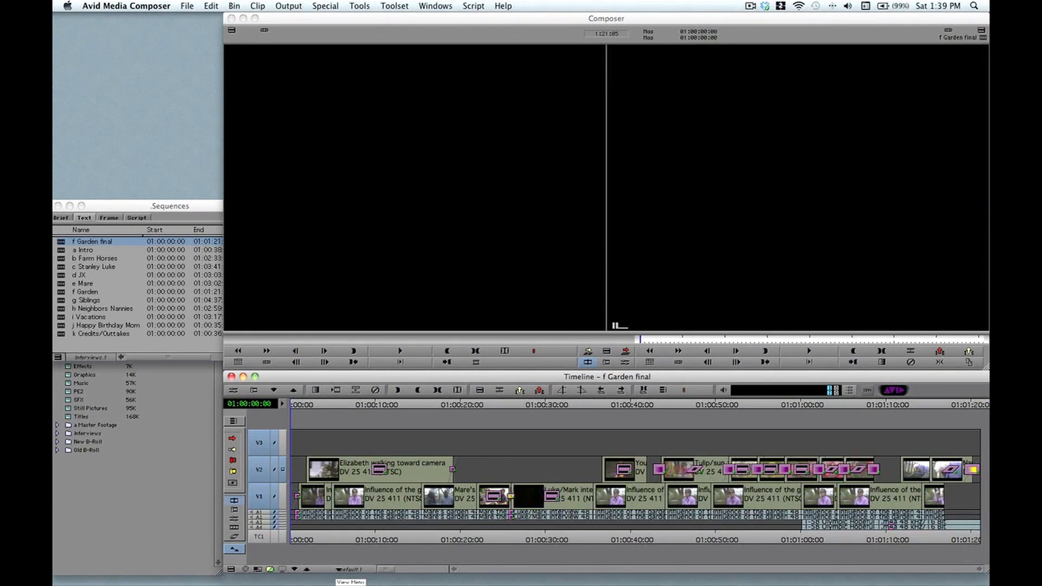
# Step: Save this thumbnail-and-resolution layout as timeline view 'Video', then pick a saved view from the list
pyautogui.click(345, 570)
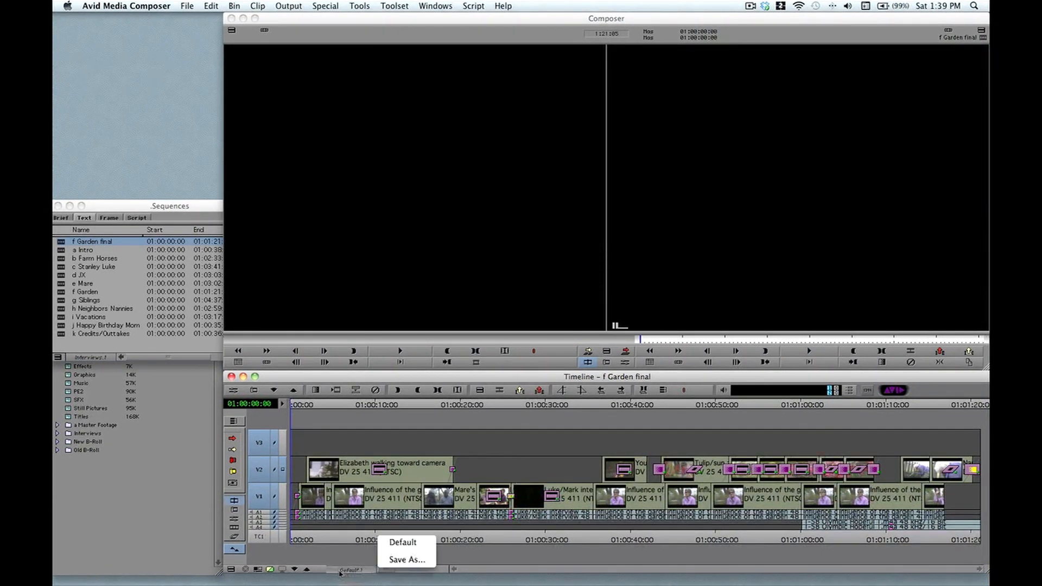
pyautogui.click(407, 559)
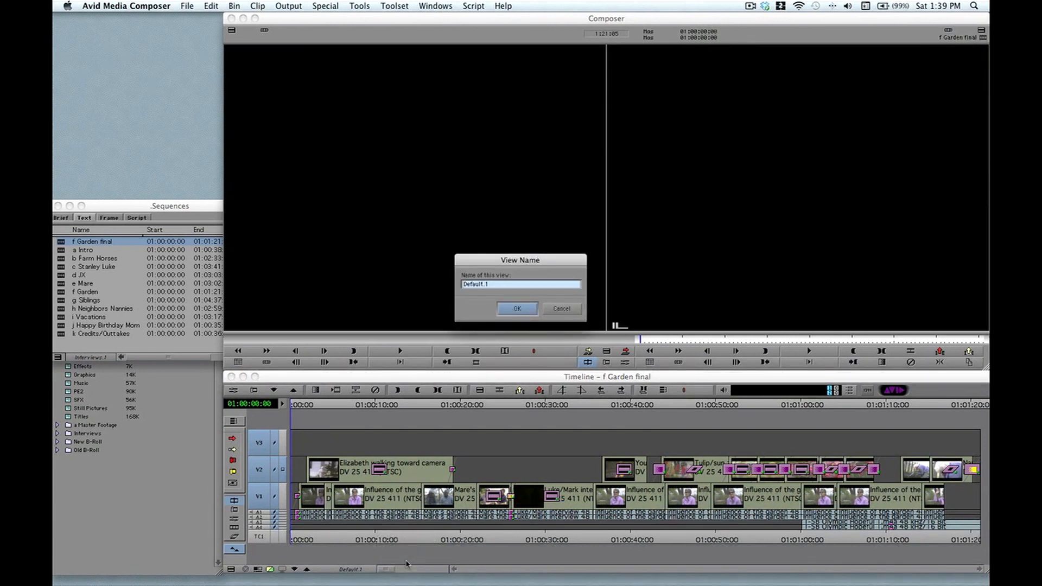
pyautogui.write('Y')
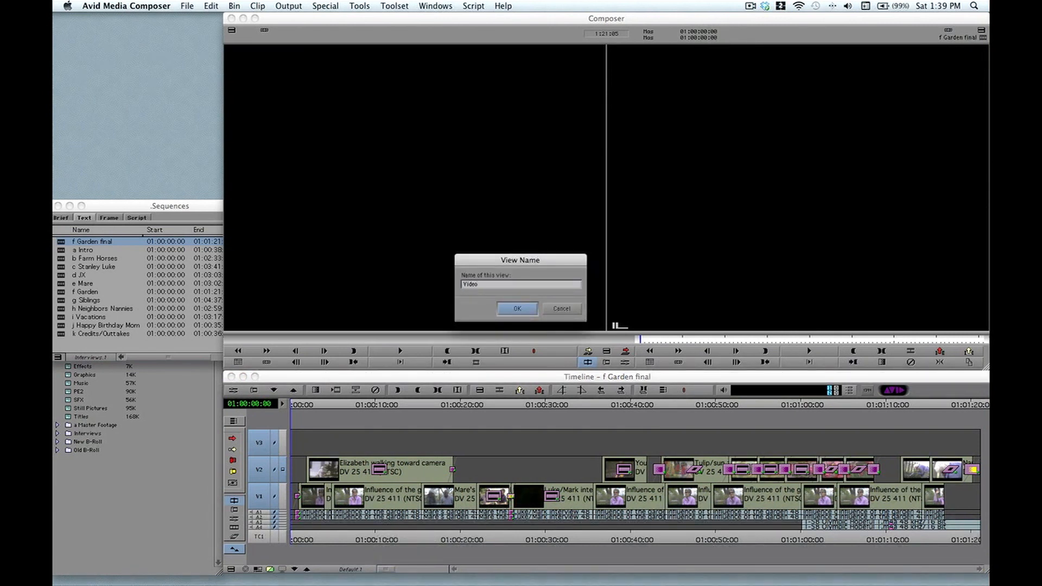
pyautogui.press('Return')
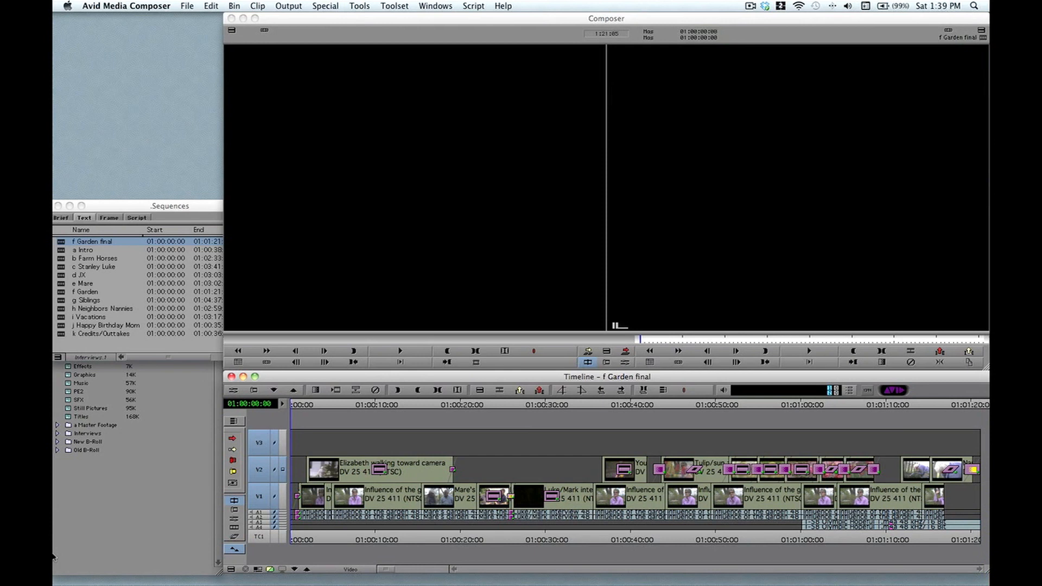
pyautogui.click(351, 569)
pyautogui.click(401, 541)
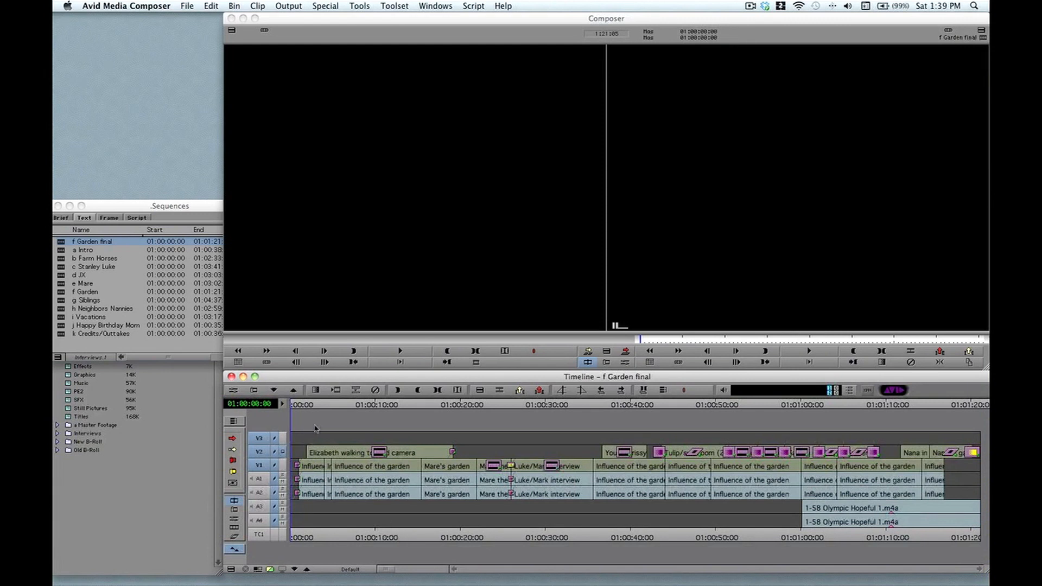
# Step: Shrink the video tracks to thin rows and make the four audio tracks taller
pyautogui.press('super+k')
pyautogui.press('super+k')
pyautogui.press('super+k')
pyautogui.press('super+k')
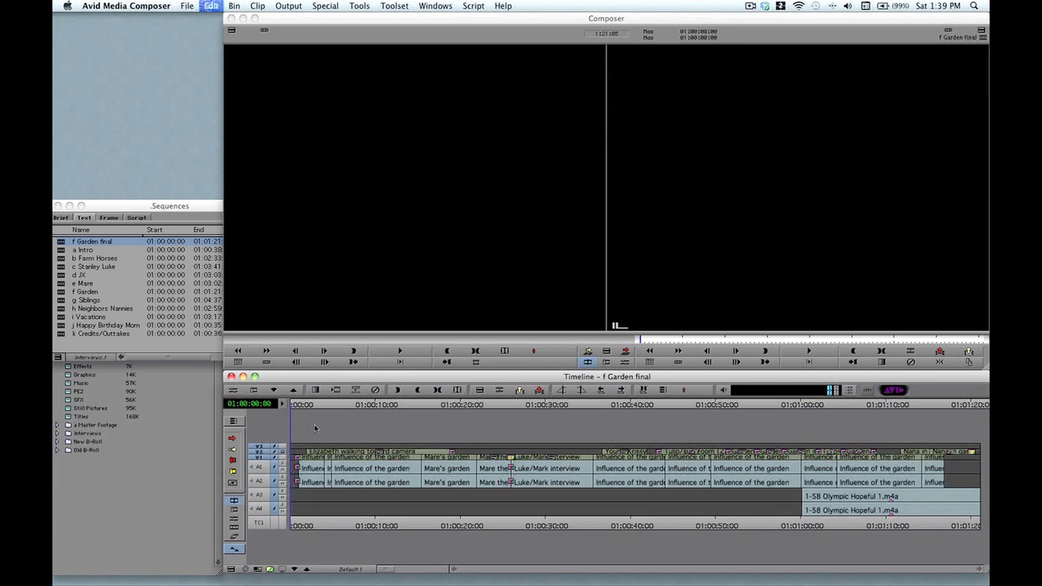
pyautogui.moveTo(252, 432); pyautogui.dragTo(261, 513)
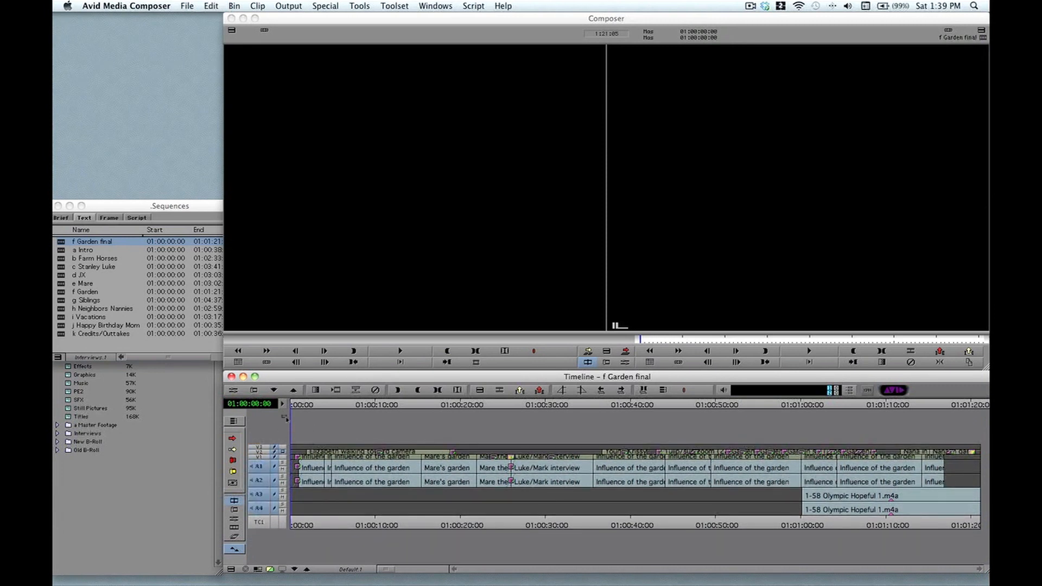
pyautogui.press('super+l')
pyautogui.press('super+l')
pyautogui.press('super+l')
pyautogui.press('super+l')
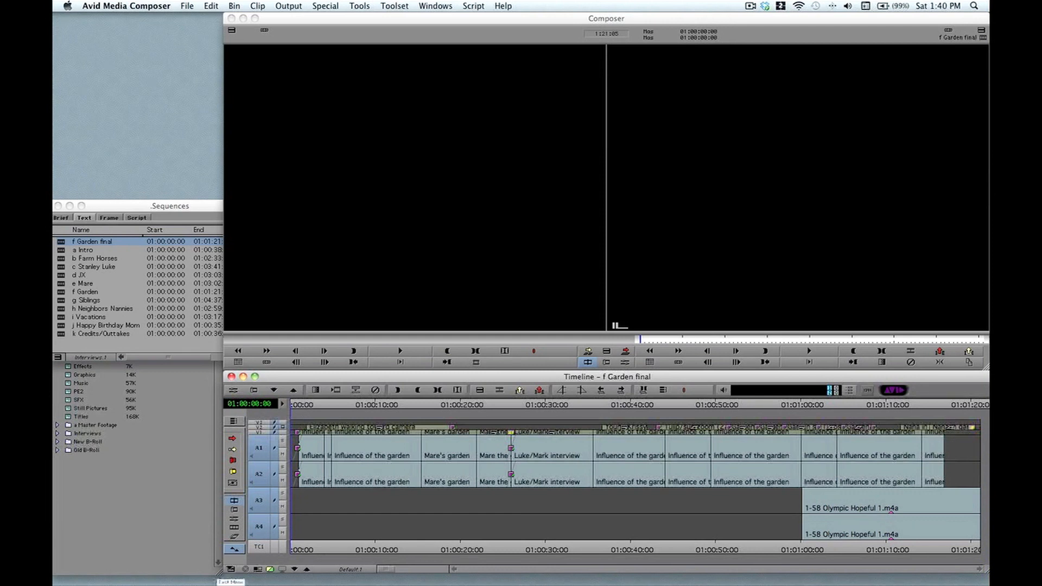
# Step: Show waveforms and Auto Gain lines on the audio tracks via Audio Data
pyautogui.click(231, 569)
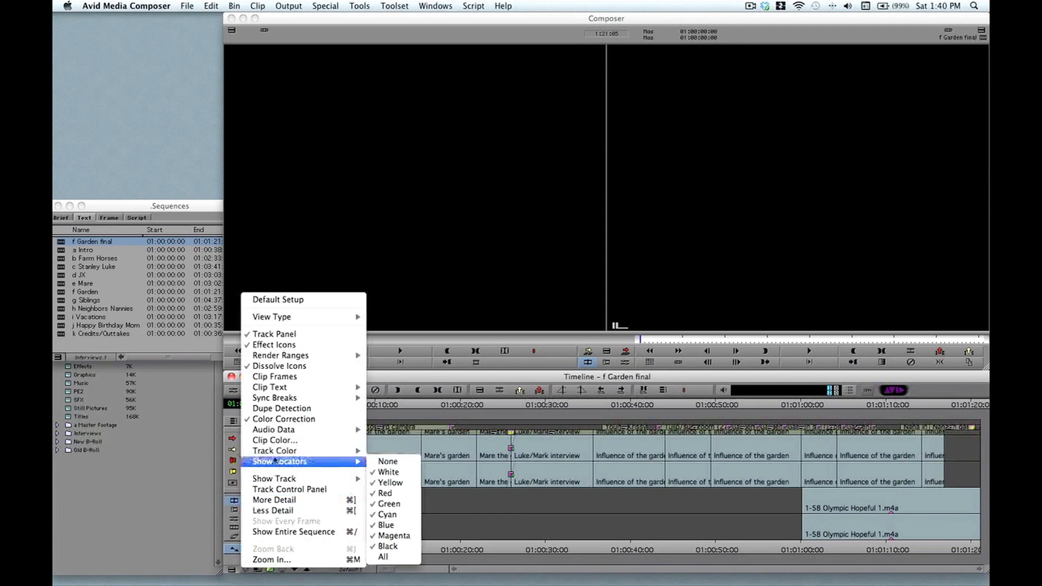
pyautogui.moveTo(286, 432)
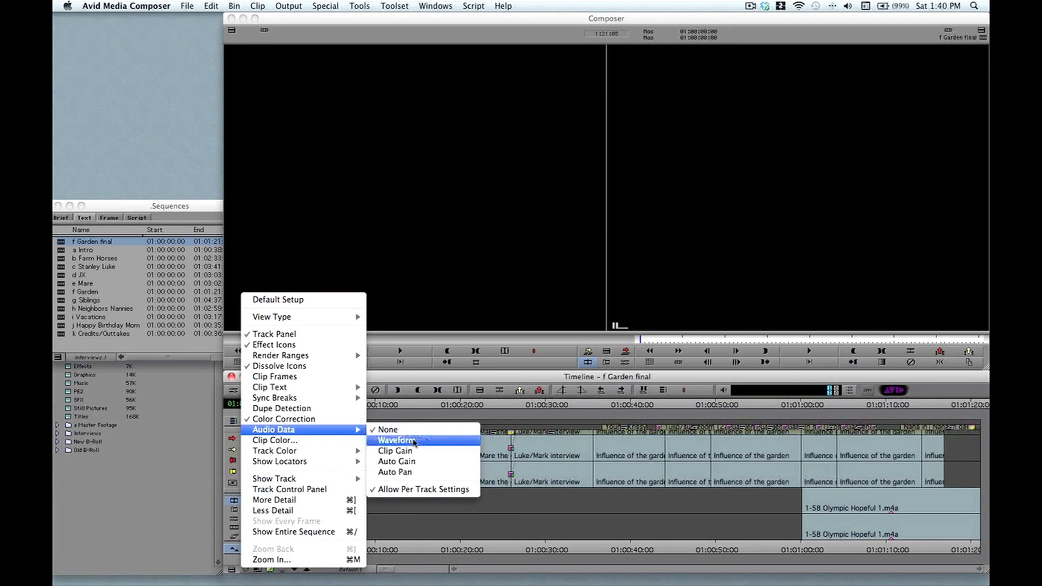
pyautogui.click(396, 440)
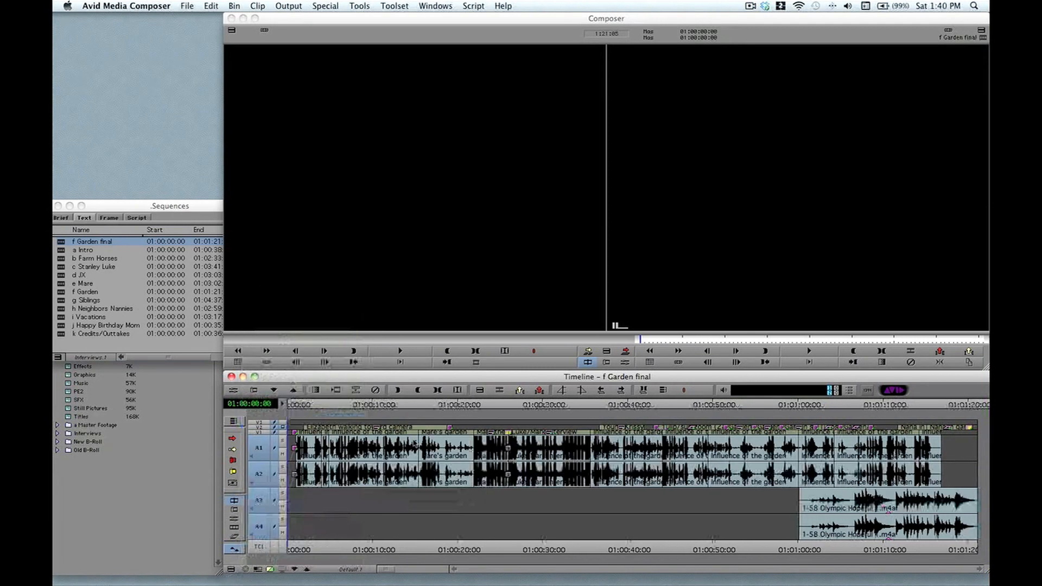
pyautogui.click(231, 569)
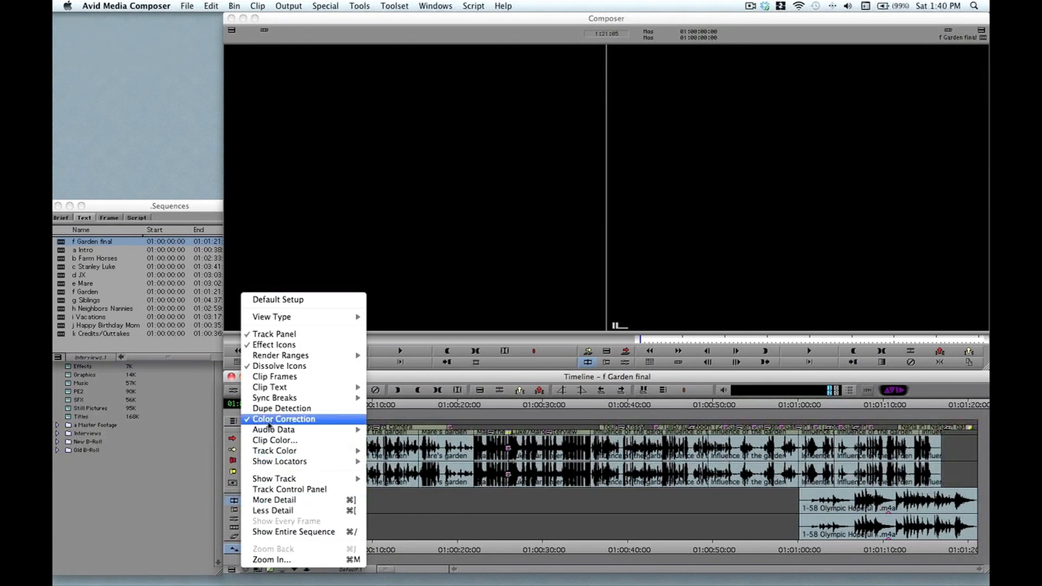
pyautogui.moveTo(271, 429)
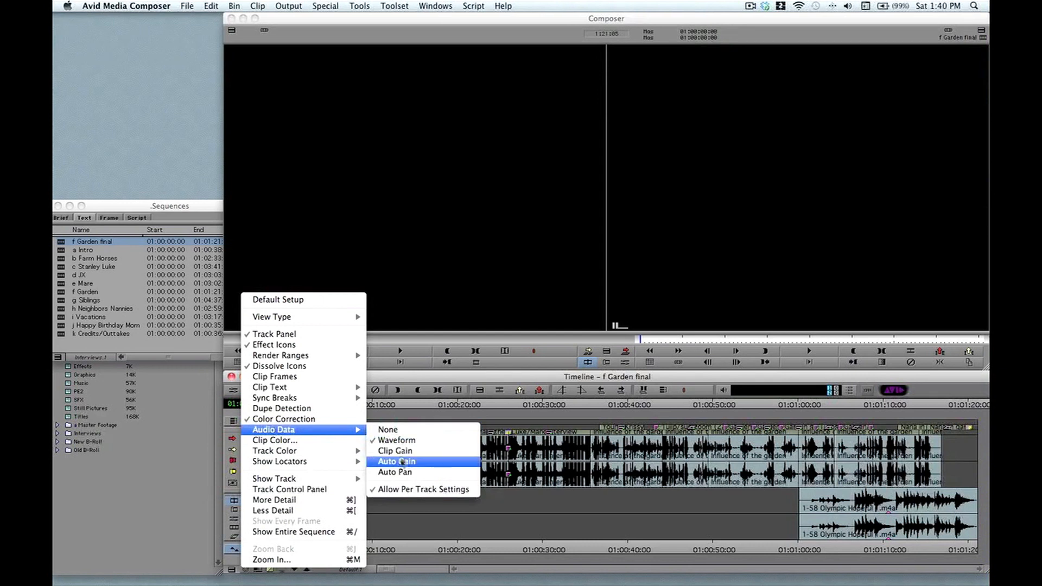
pyautogui.click(401, 462)
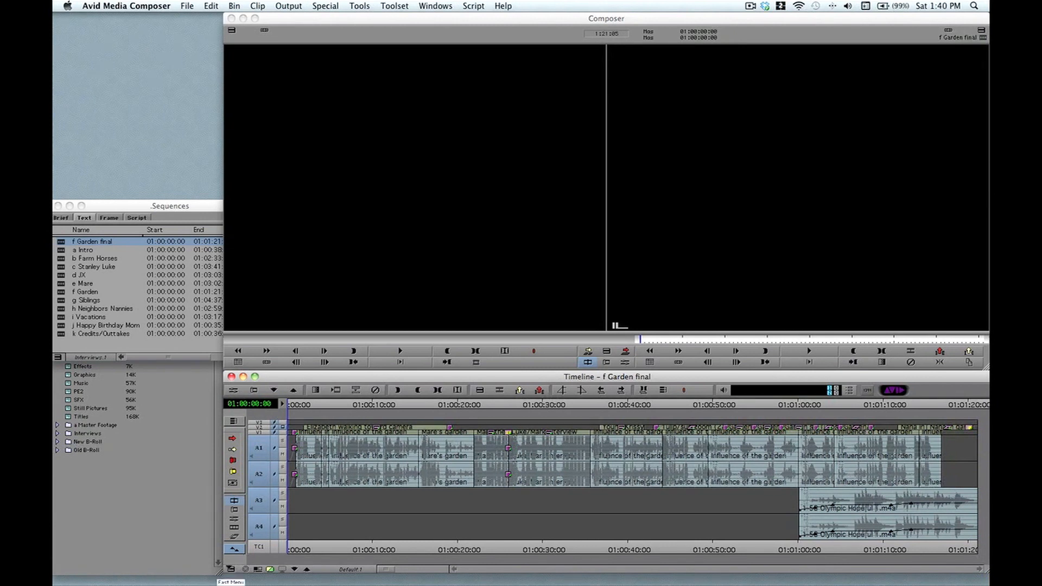
# Step: Set the track colour of the selected tracks to blue
pyautogui.click(231, 569)
pyautogui.moveTo(283, 453)
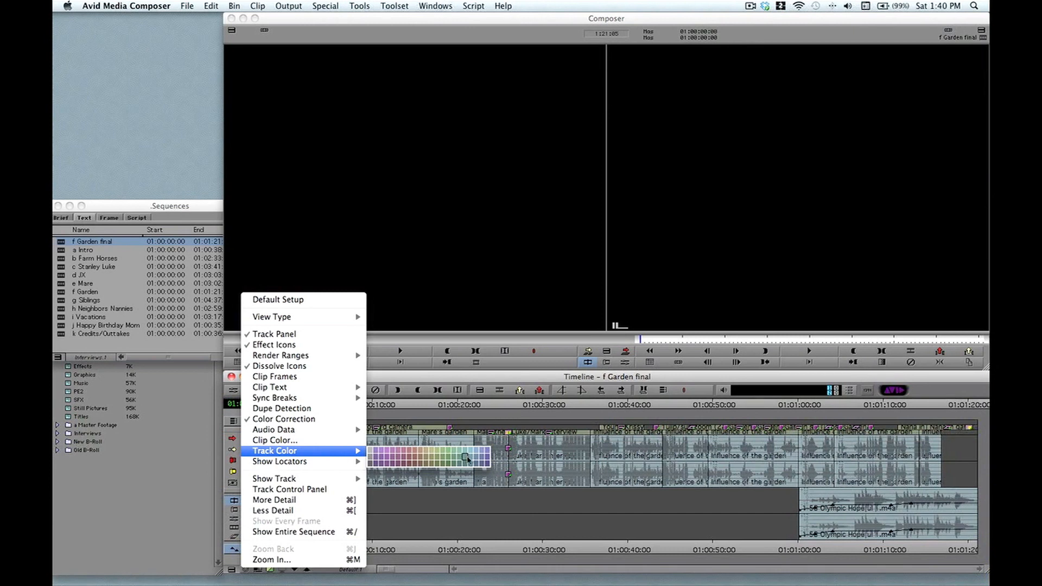
pyautogui.click(482, 460)
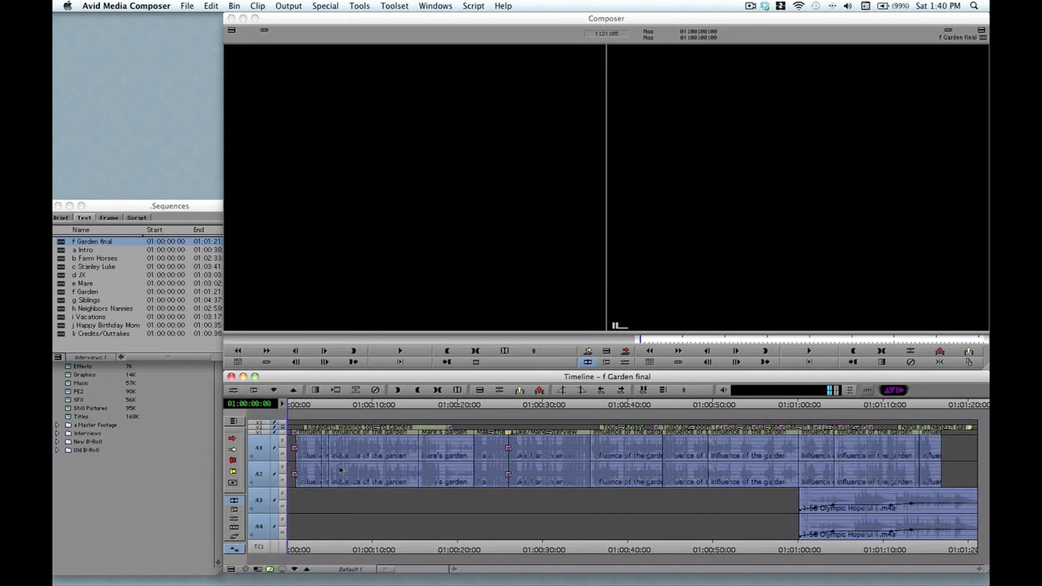
# Step: Deselect all tracks and give the V1 track a red track colour
pyautogui.moveTo(257, 408); pyautogui.dragTo(260, 529)
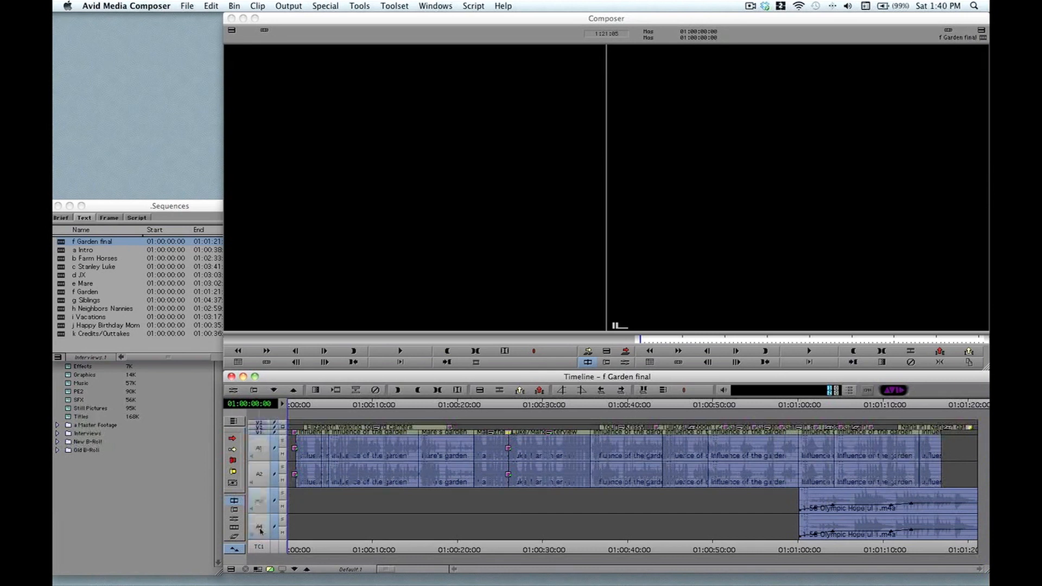
pyautogui.click(232, 569)
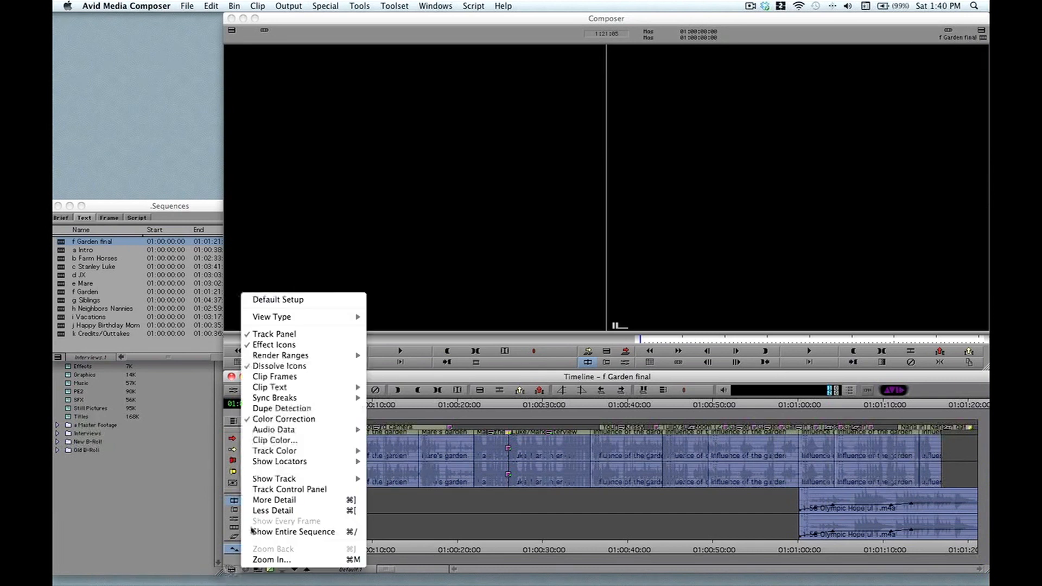
pyautogui.moveTo(303, 452)
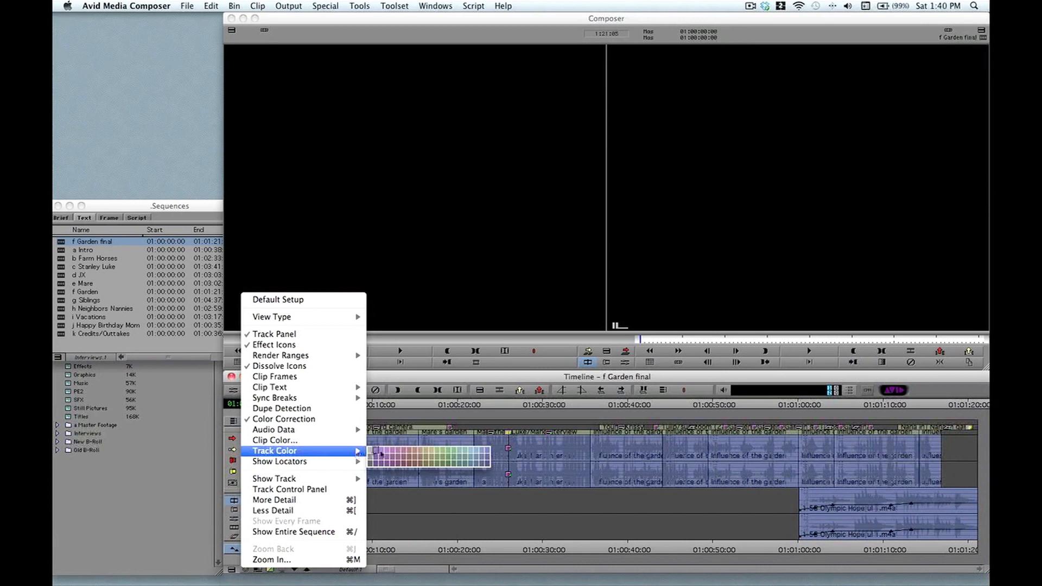
pyautogui.click(408, 453)
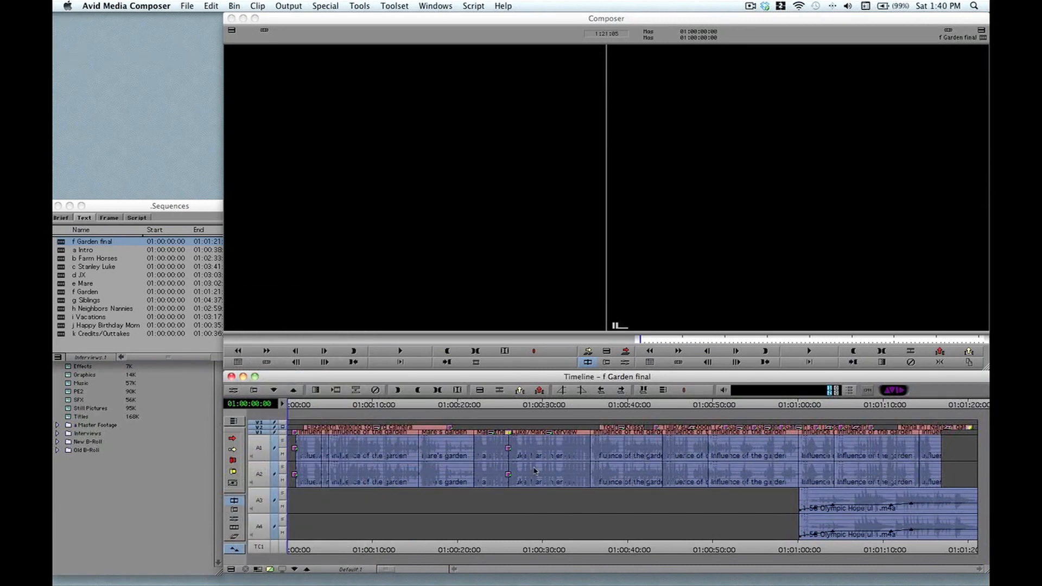
# Step: Save the current timeline layout as a view named 'Audio'
pyautogui.click(344, 570)
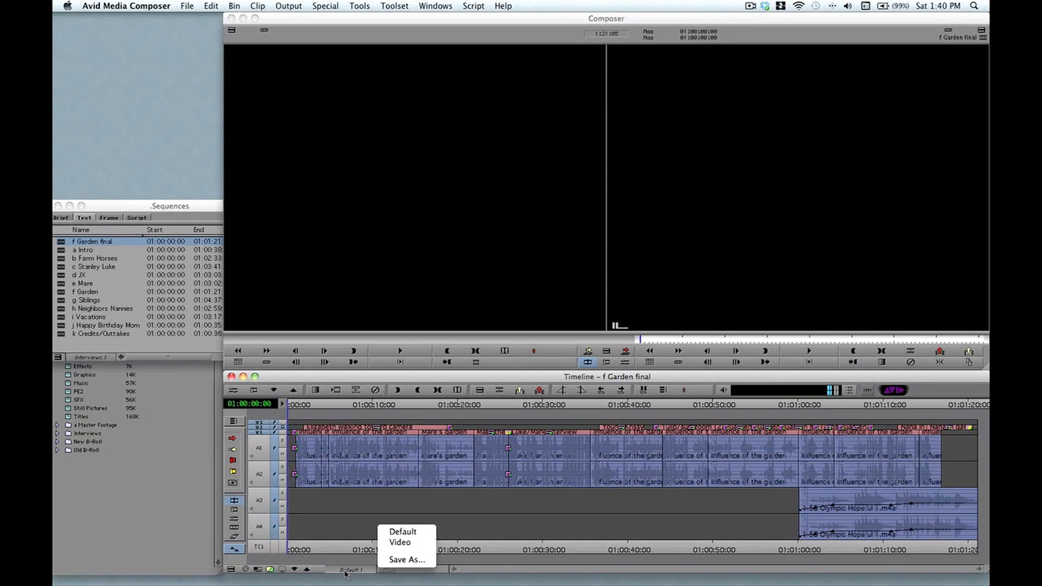
pyautogui.click(406, 559)
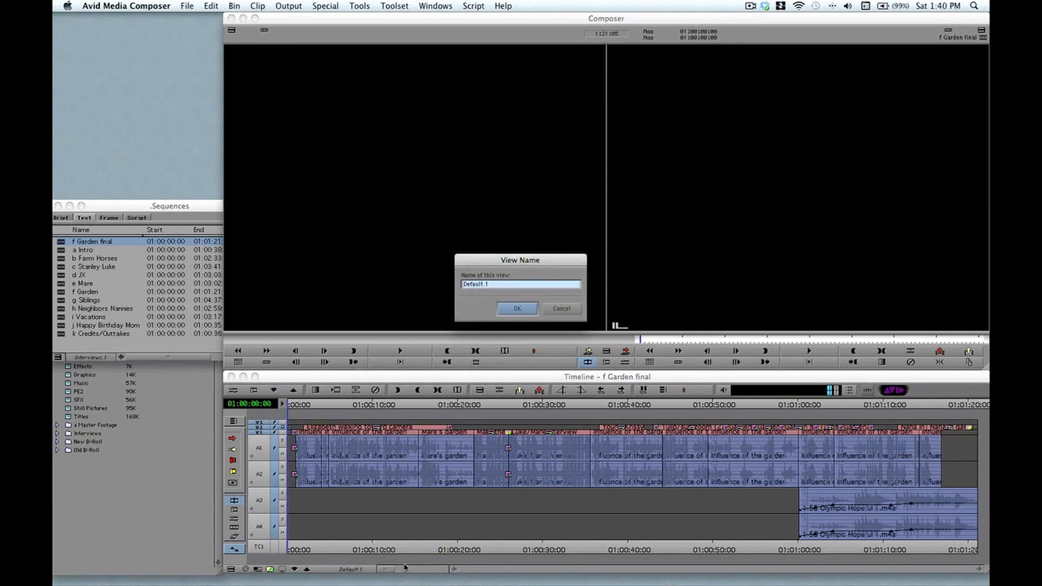
pyautogui.write('Audio')
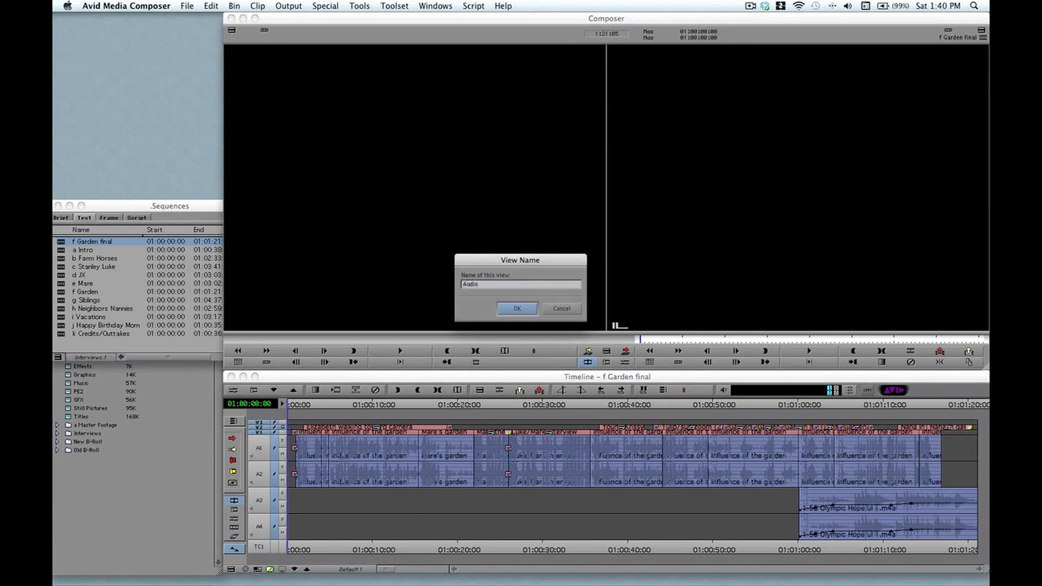
pyautogui.press('Return')
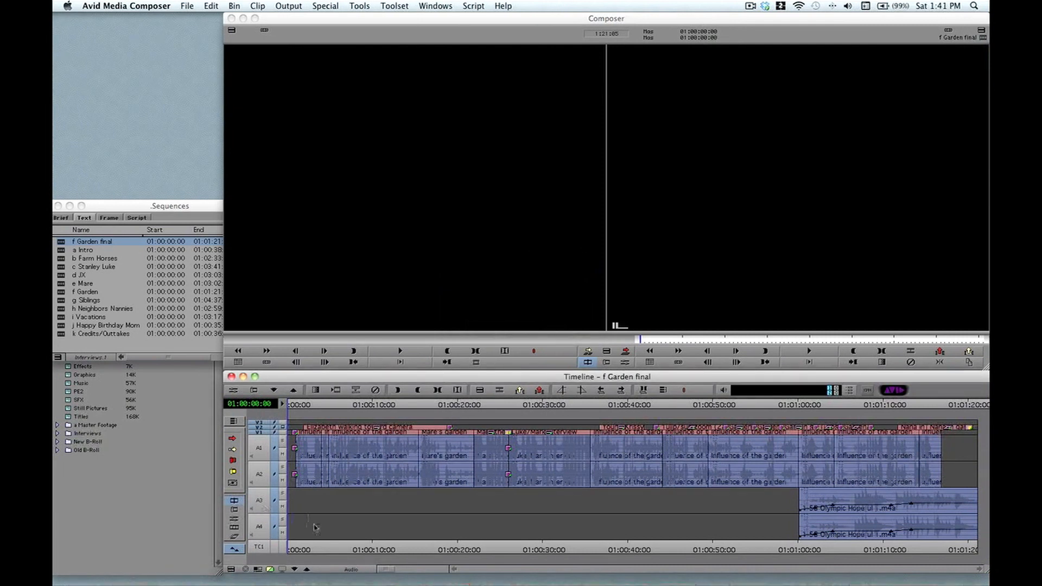
# Step: Switch the timeline to the Video view, then back to the Audio view
pyautogui.click(350, 570)
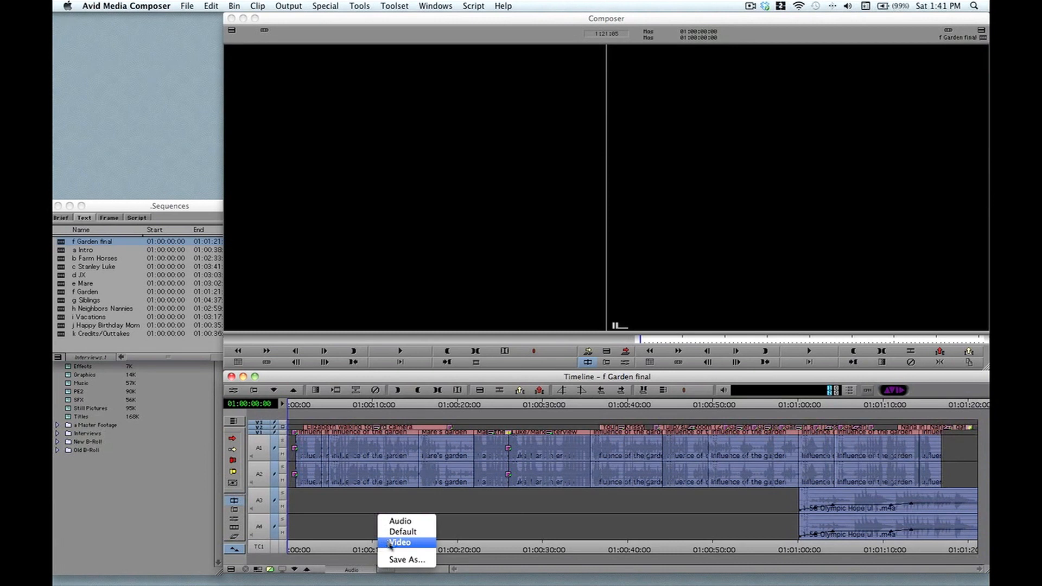
pyautogui.click(399, 542)
pyautogui.click(350, 569)
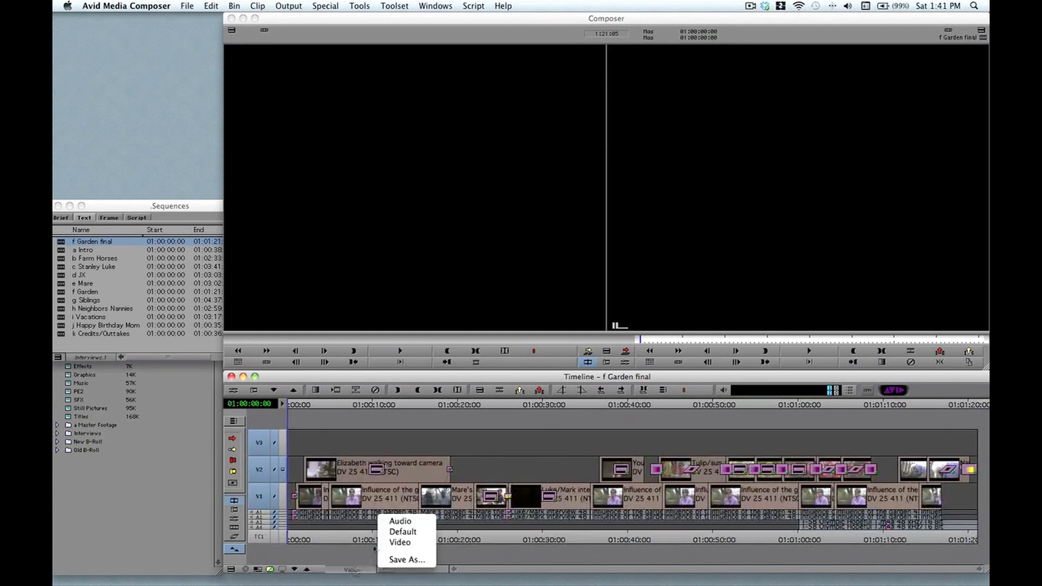
pyautogui.click(392, 521)
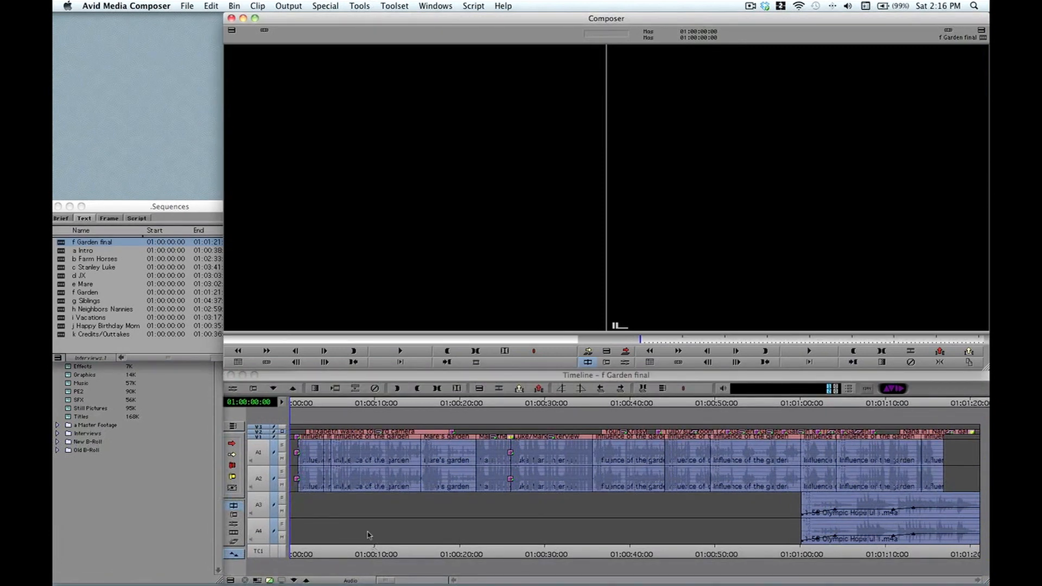
# Step: Bring the Farm Project window forward, check its Settings tab, then return to the Bins list
pyautogui.click(123, 452)
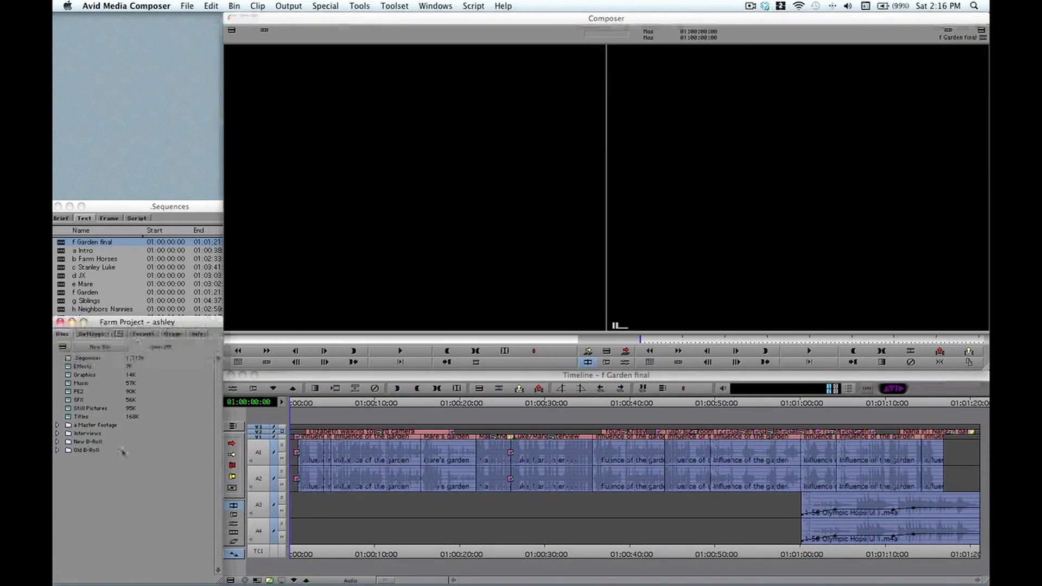
pyautogui.click(107, 333)
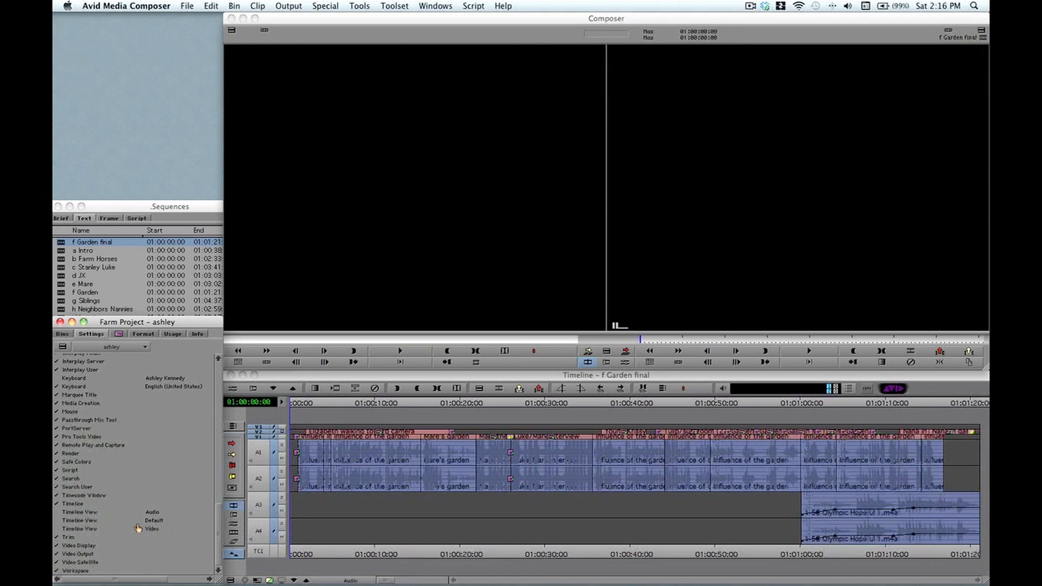
pyautogui.click(62, 334)
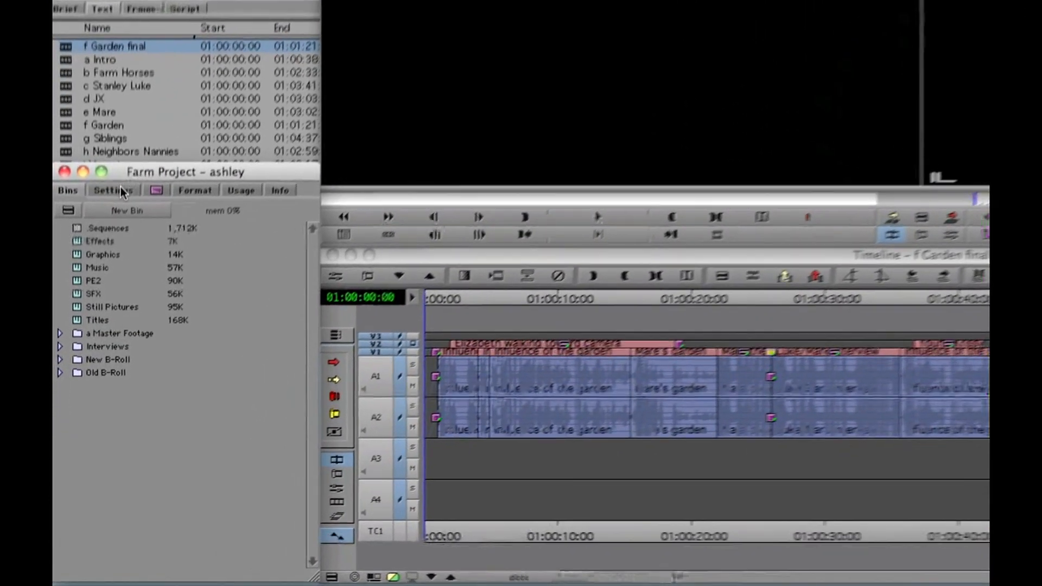
# Step: Duplicate the Workspace setting and name the two copies 'Default' and 'Video'
pyautogui.click(121, 186)
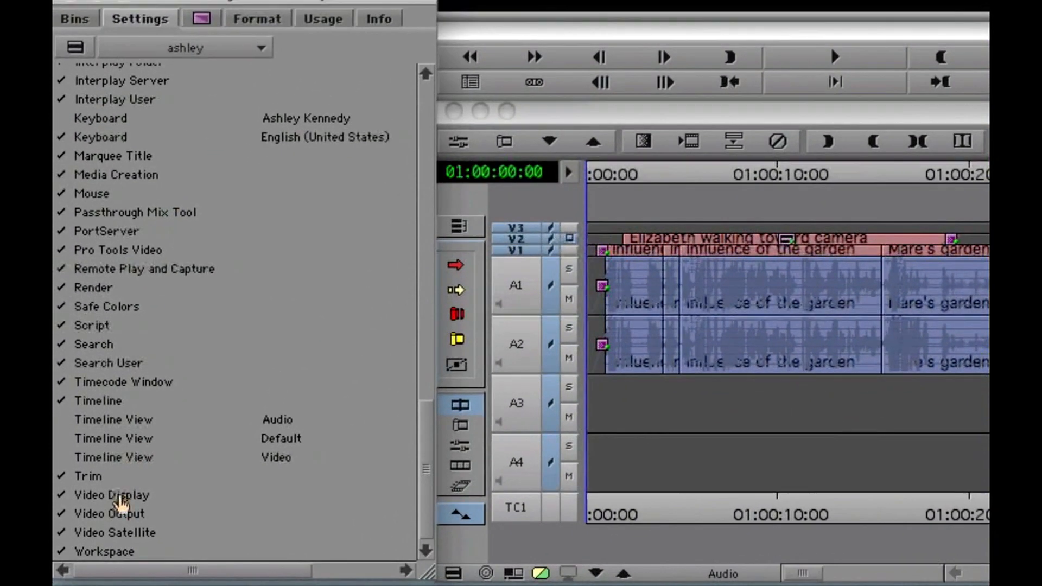
pyautogui.click(108, 550)
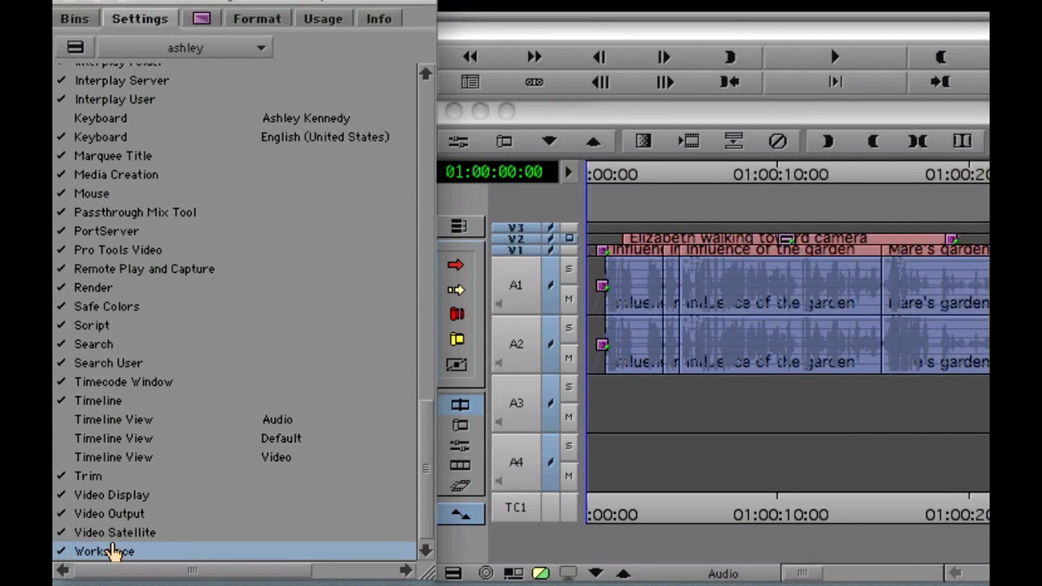
pyautogui.press('super+d')
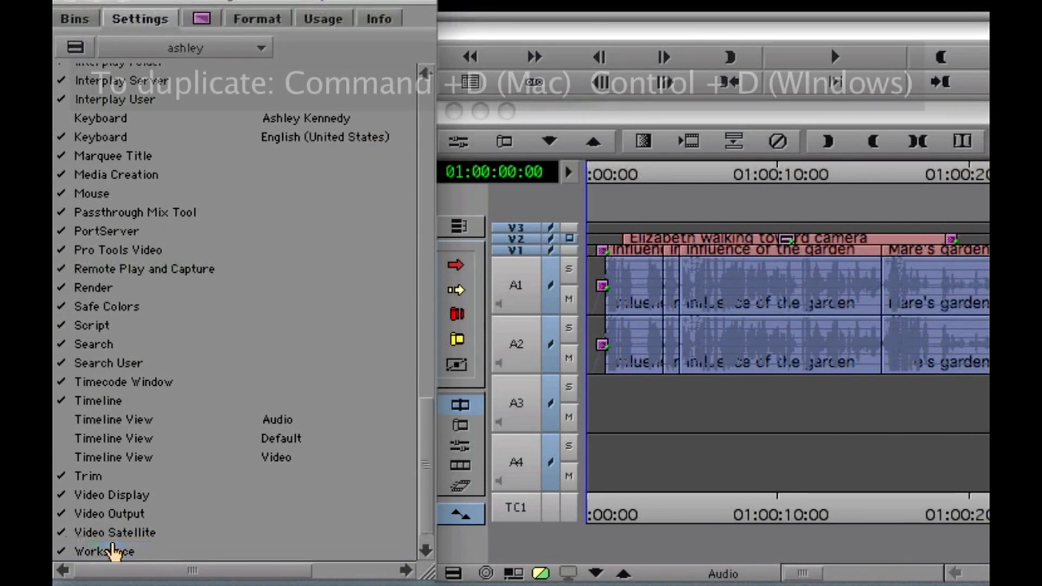
pyautogui.click(261, 531)
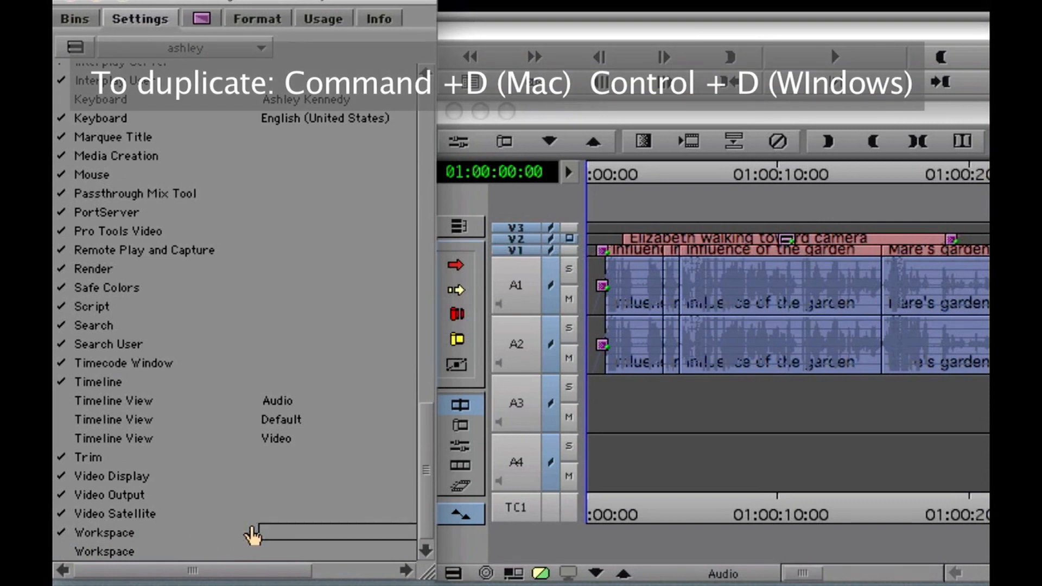
pyautogui.write('Default')
pyautogui.press('Return')
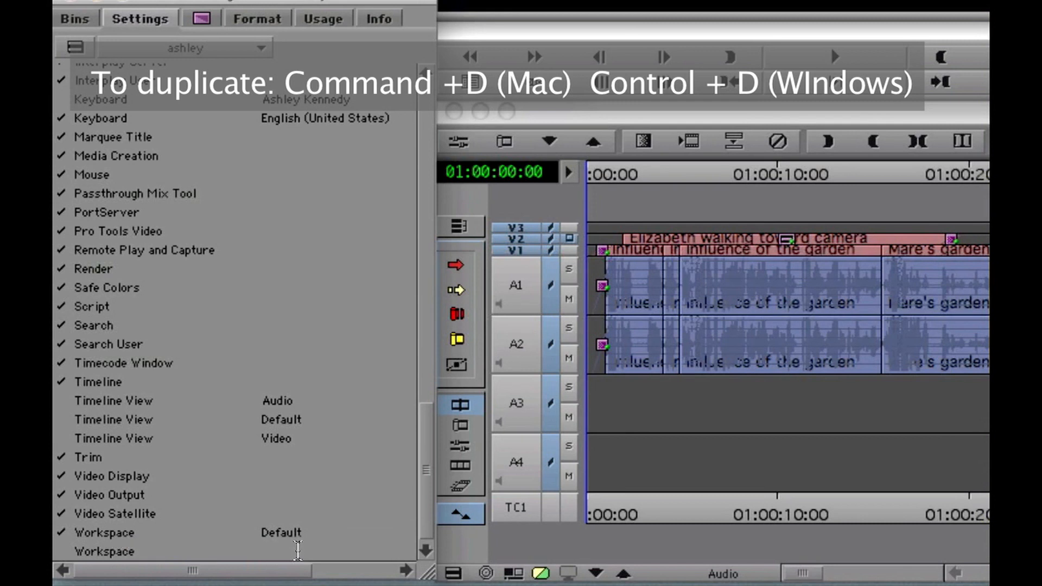
pyautogui.click(280, 547)
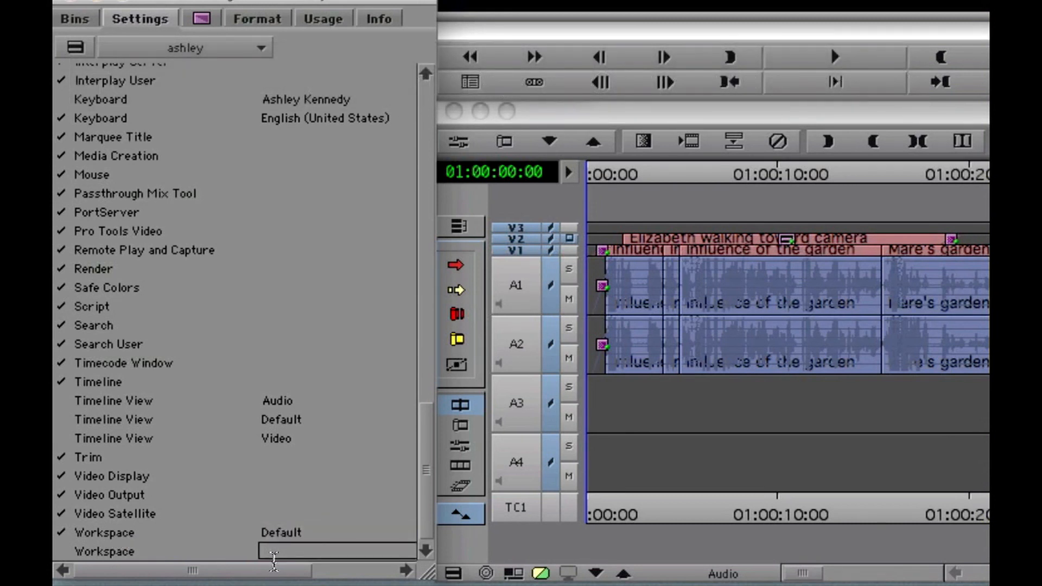
pyautogui.write('Video')
pyautogui.press('Return')
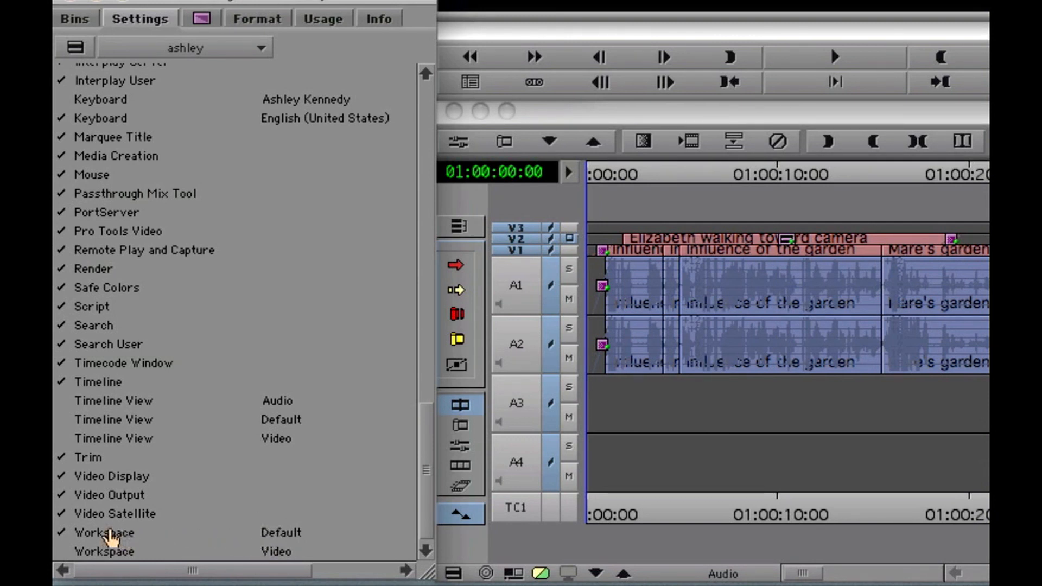
# Step: Duplicate the Default workspace as 'Audio' and check it as the active workspace
pyautogui.click(111, 537)
pyautogui.press('super+d')
pyautogui.click(283, 533)
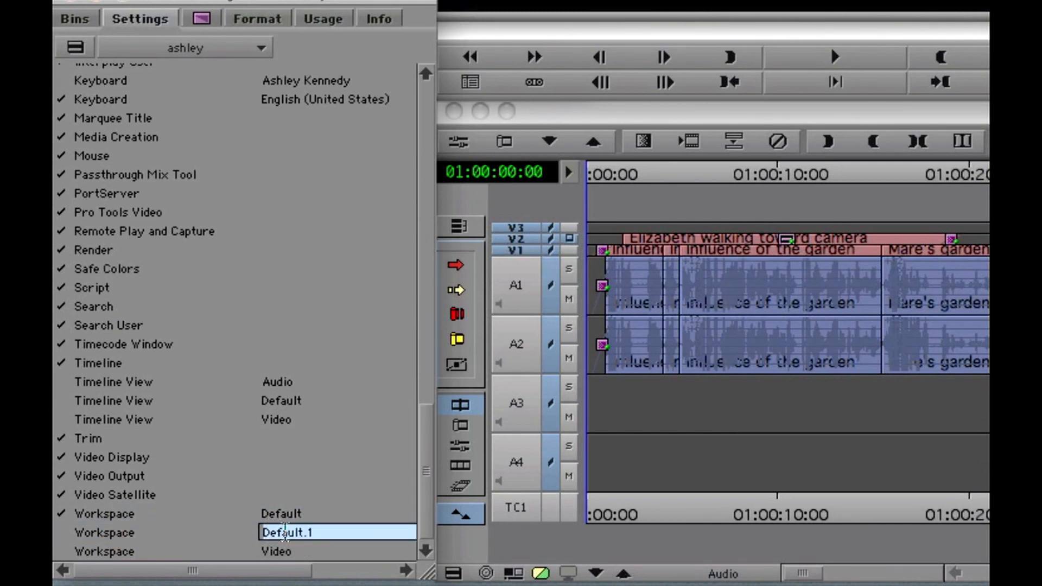
pyautogui.write('Audio')
pyautogui.press('Return')
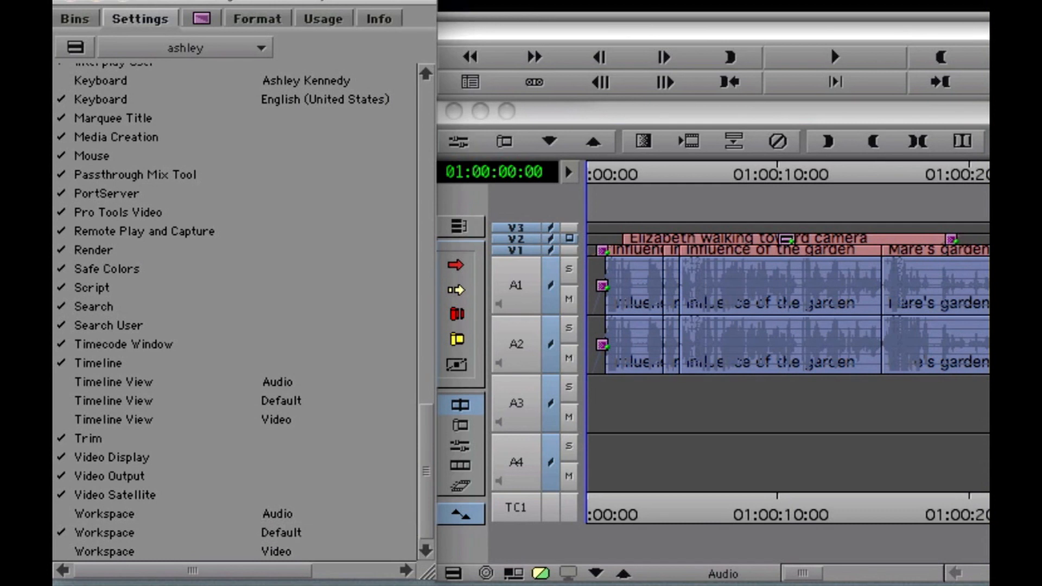
pyautogui.click(62, 514)
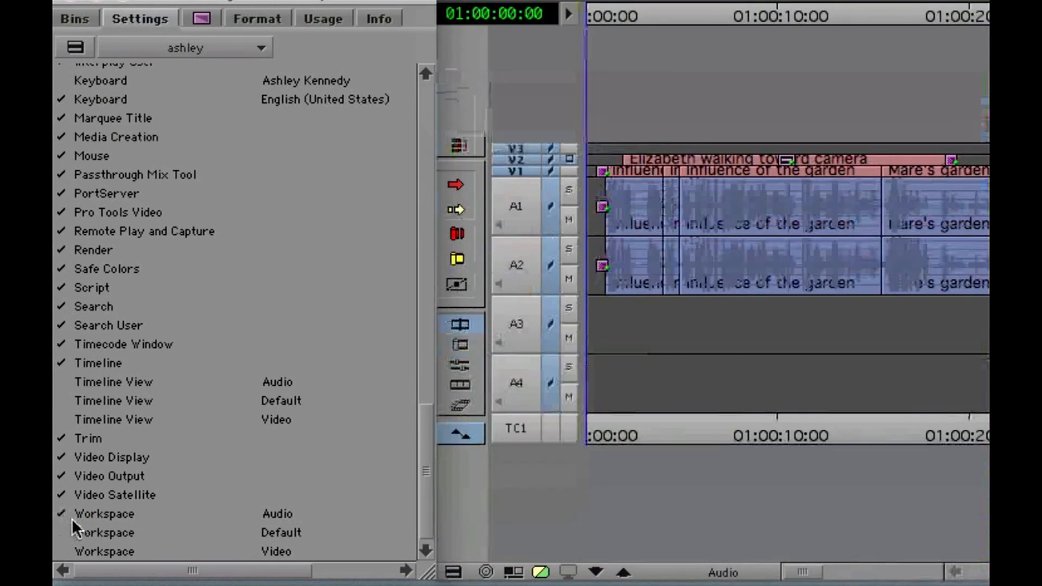
# Step: Make Audio the active workspace and place the Audio Tool meters in the top-left corner
pyautogui.click(102, 515)
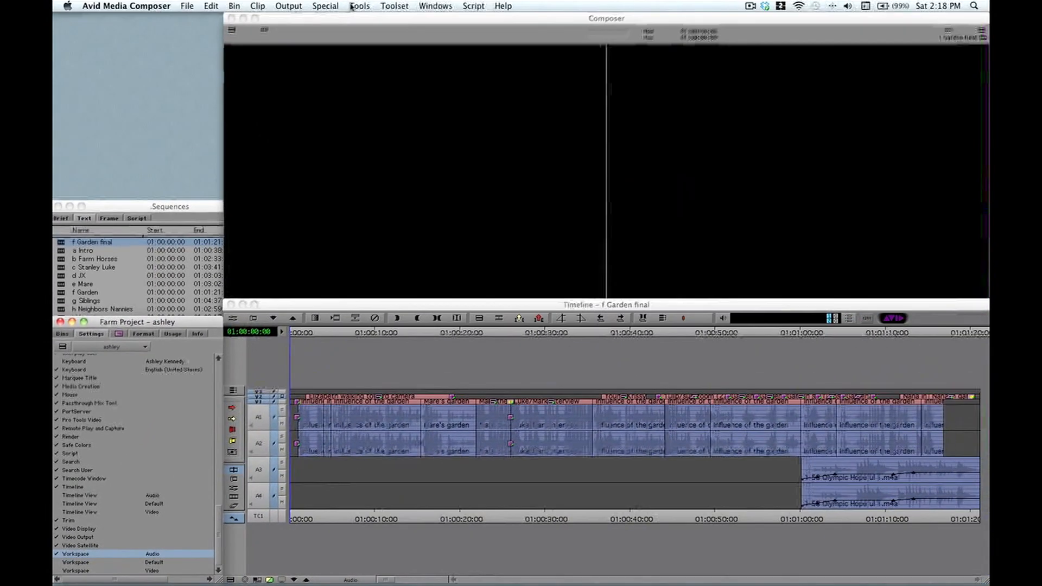
pyautogui.click(360, 6)
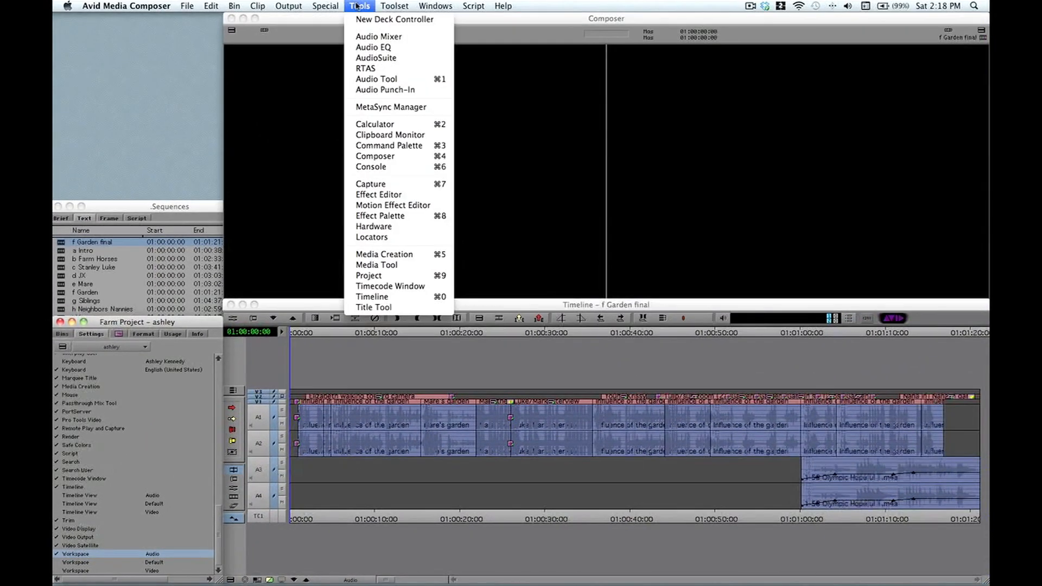
pyautogui.click(354, 78)
pyautogui.moveTo(86, 61); pyautogui.dragTo(82, 23)
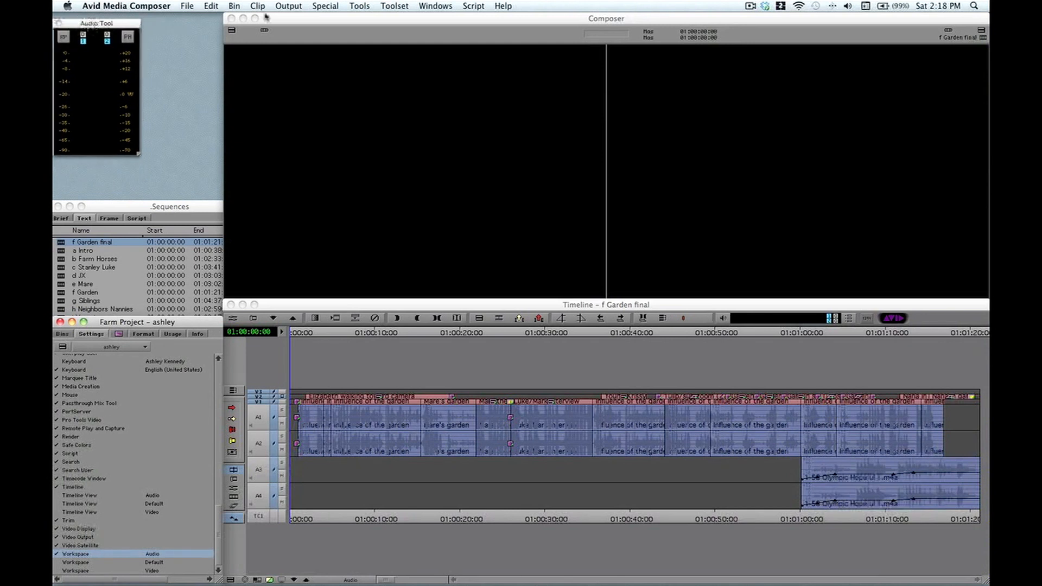
# Step: Dock the Audio Mixer beside the audio meters along the top edge, then close the Sequences bin
pyautogui.click(354, 6)
pyautogui.click(360, 36)
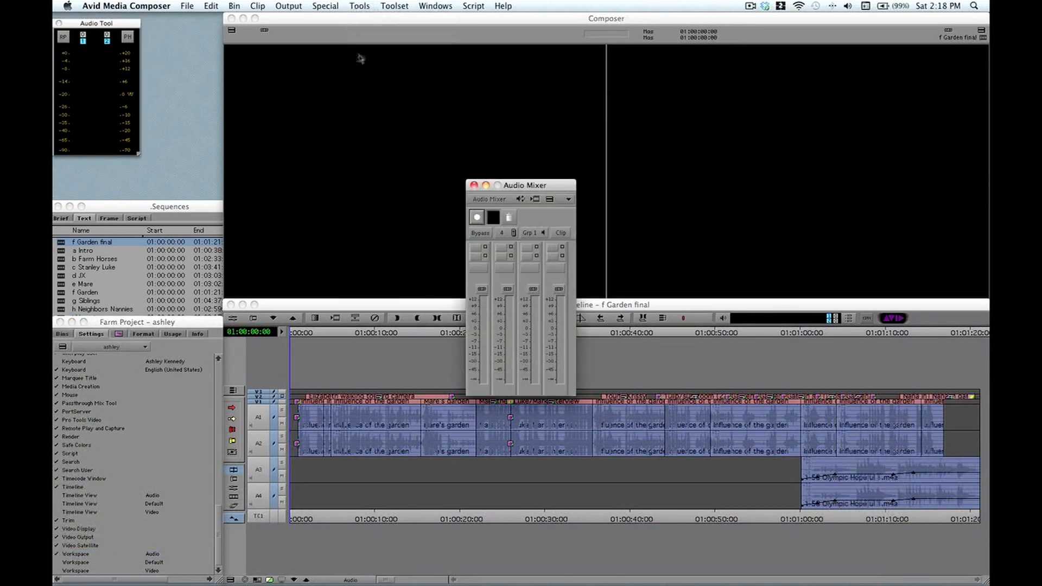
pyautogui.moveTo(520, 185); pyautogui.dragTo(196, 19)
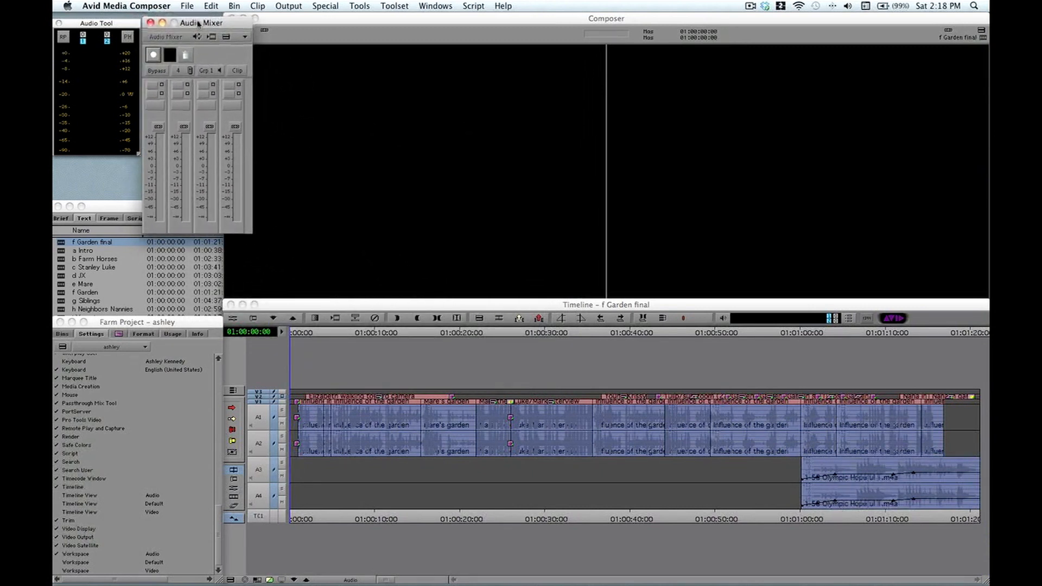
pyautogui.moveTo(103, 25); pyautogui.dragTo(103, 18)
pyautogui.click(57, 207)
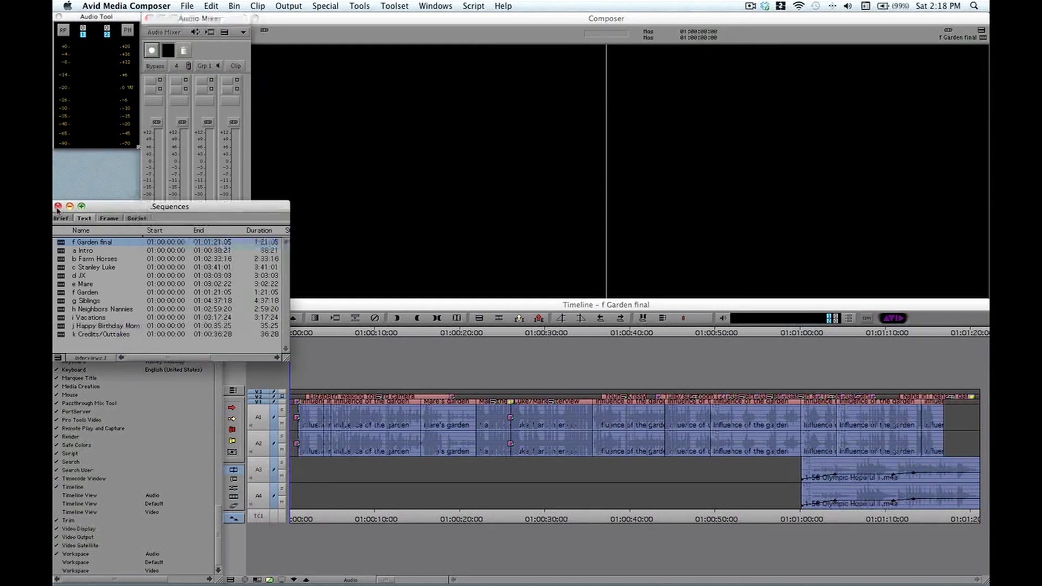
pyautogui.click(57, 208)
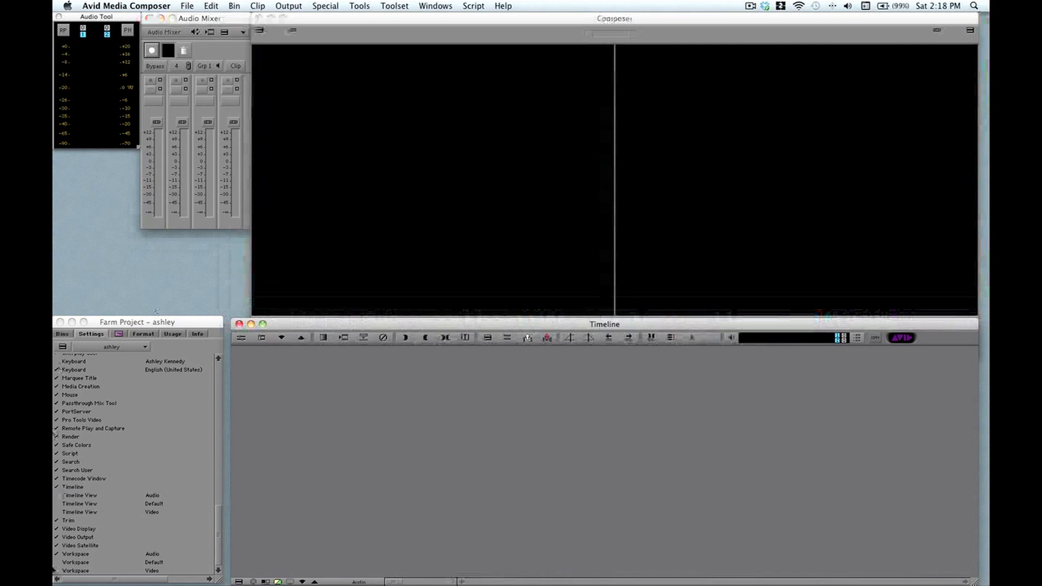
# Step: Save the current layout into the Audio workspace with Save Workspace Now, then activate the Video workspace
pyautogui.doubleClick(78, 554)
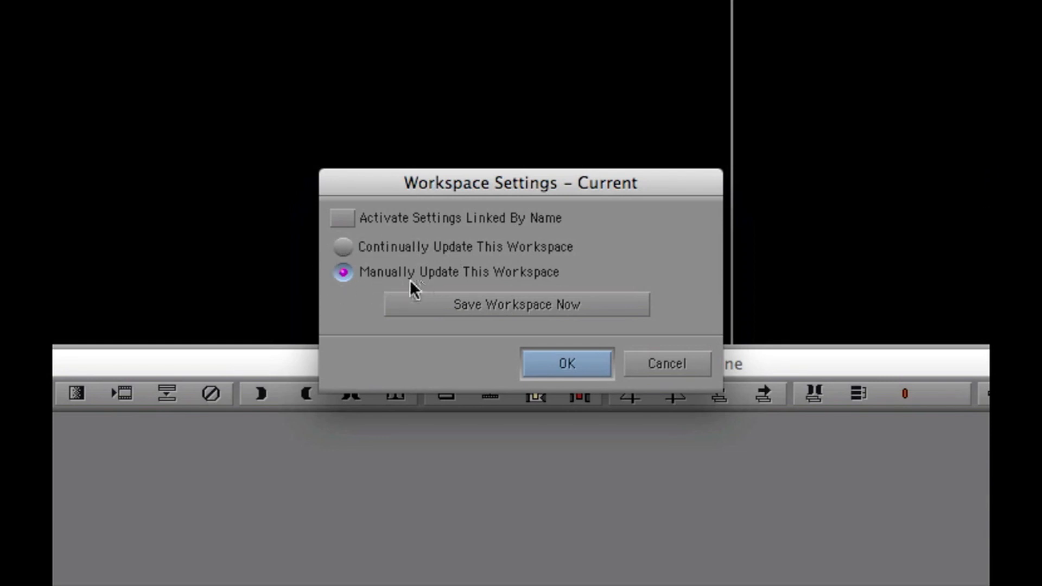
pyautogui.click(465, 311)
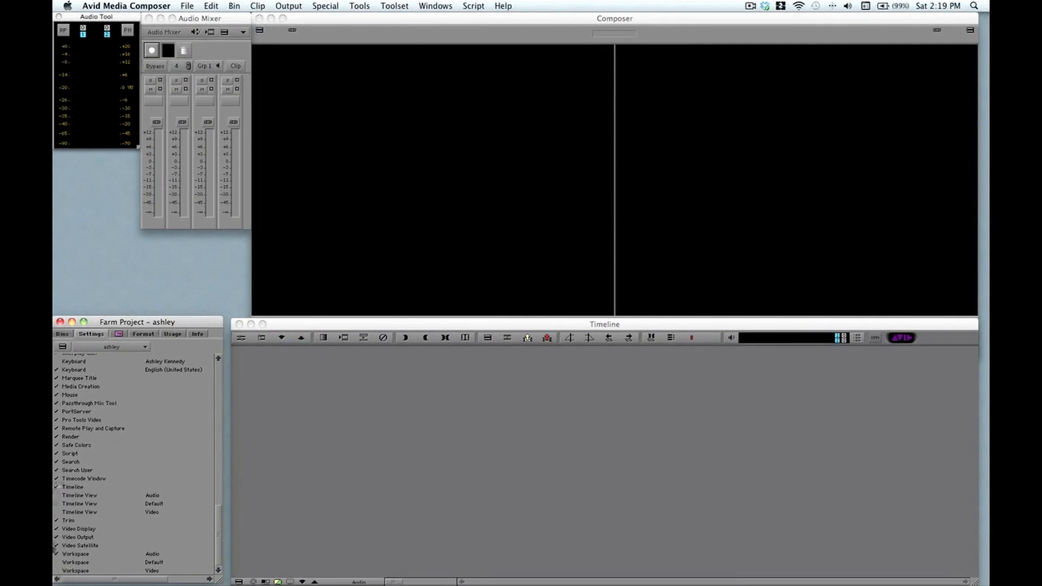
pyautogui.click(56, 570)
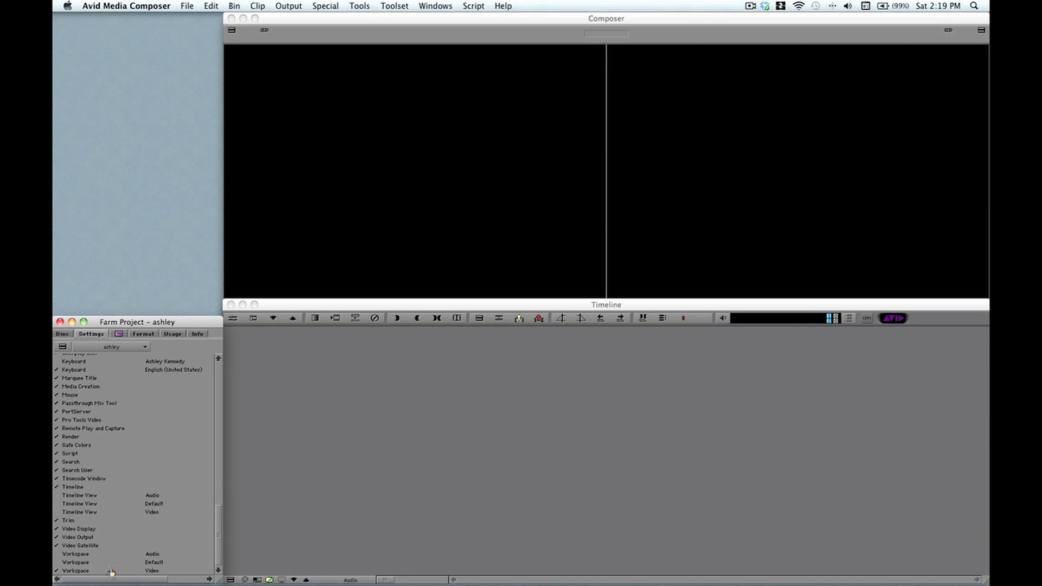
# Step: Set the Video workspace to Activate Settings Linked By Name, then show the project's bin list
pyautogui.doubleClick(75, 571)
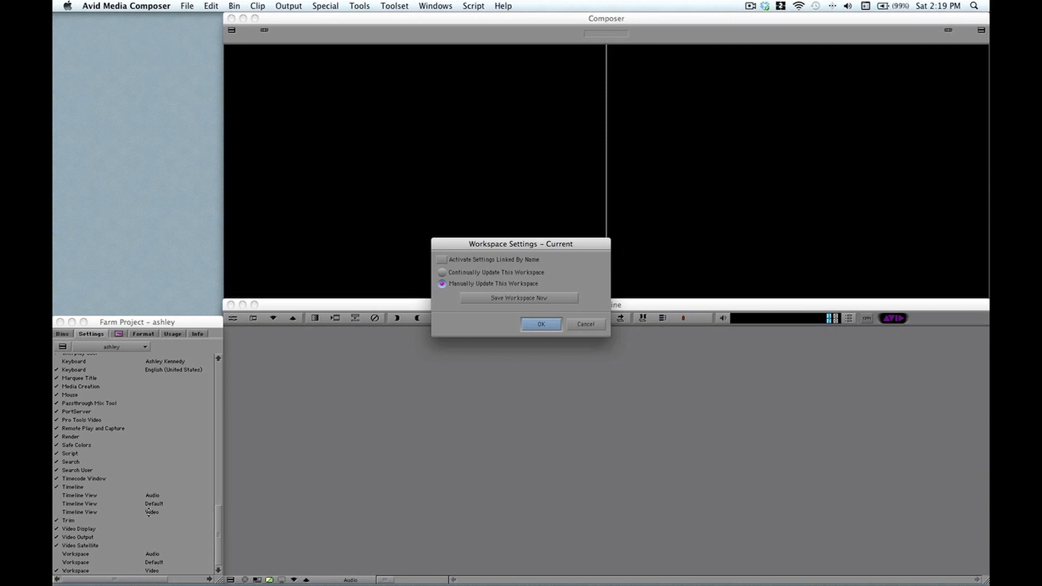
pyautogui.click(442, 259)
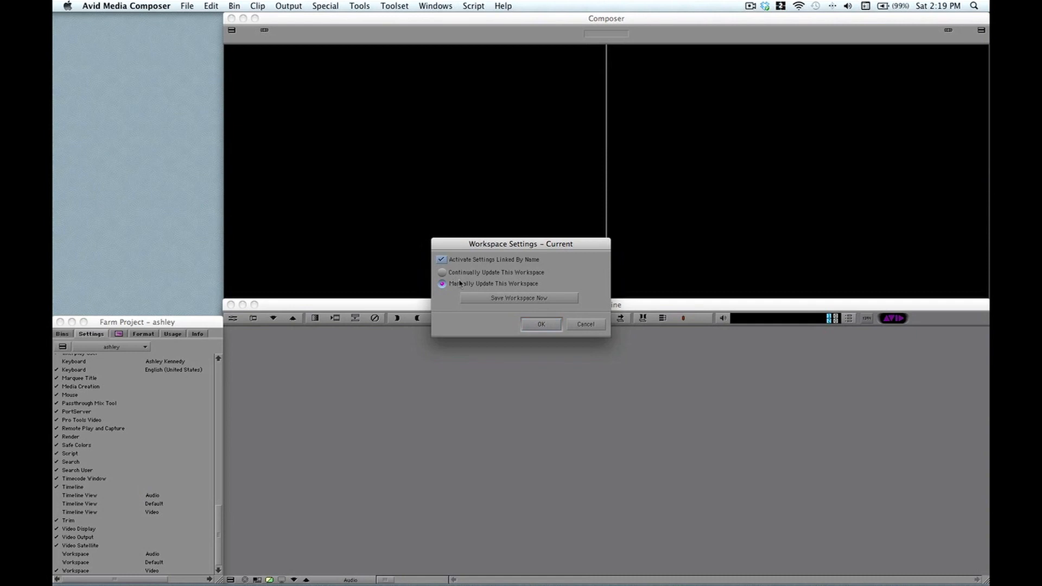
pyautogui.click(541, 325)
pyautogui.click(63, 335)
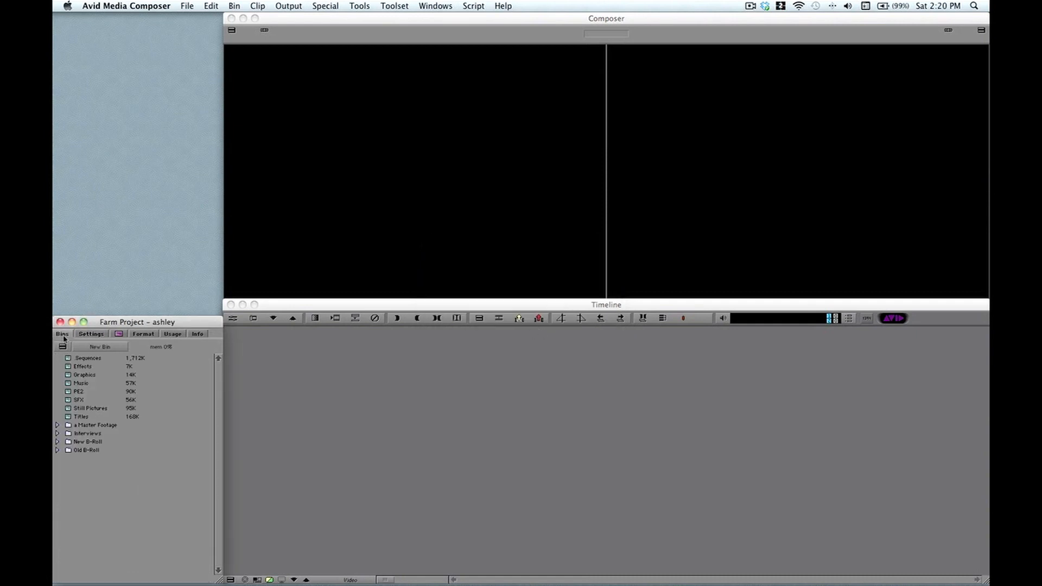
# Step: Load the f Garden final sequence from the Sequences bin
pyautogui.click(69, 359)
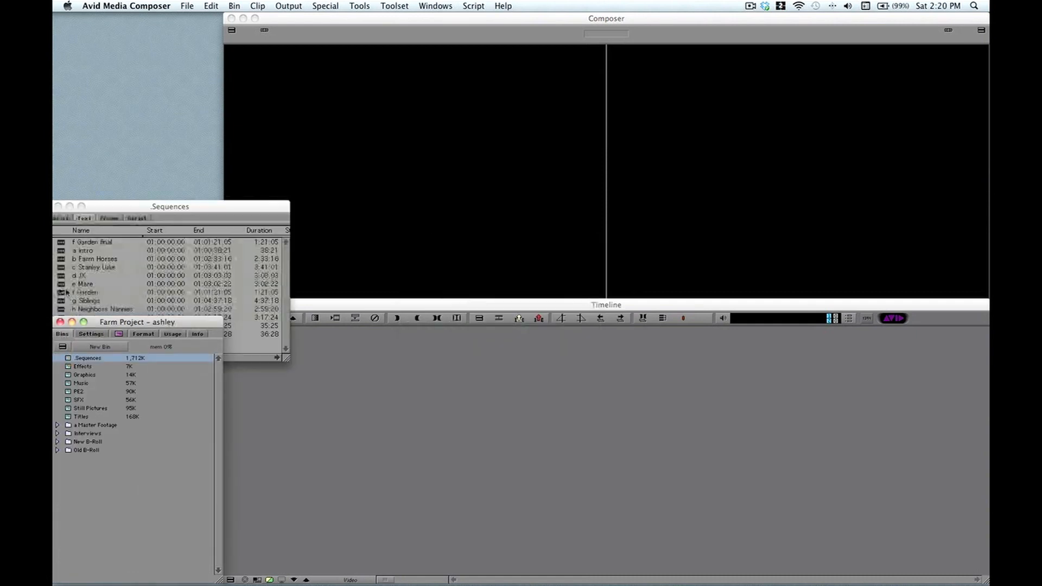
pyautogui.doubleClick(61, 242)
pyautogui.click(91, 334)
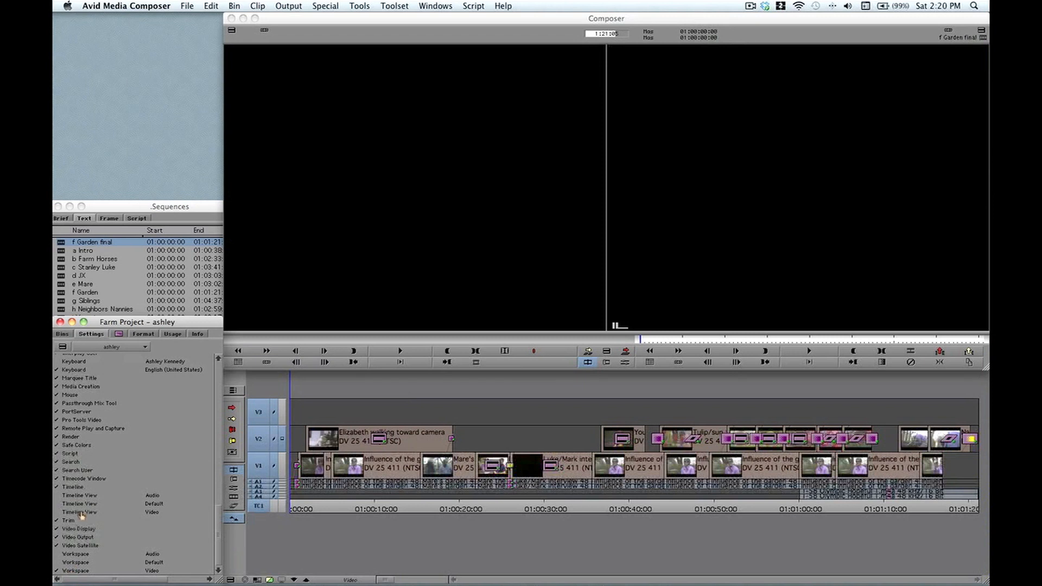
# Step: Turn on Activate Settings Linked By Name for the Audio workspace
pyautogui.doubleClick(78, 556)
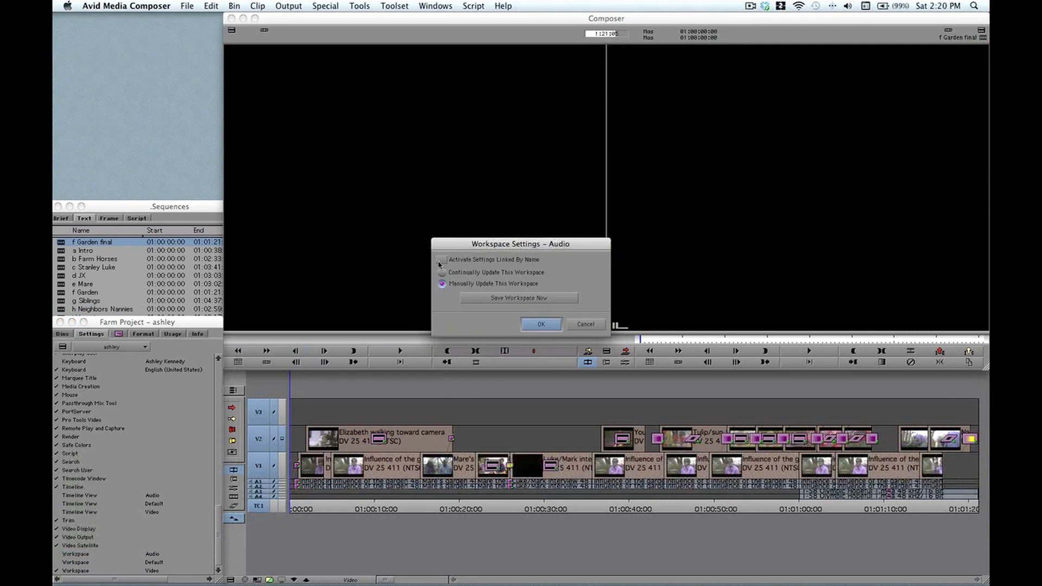
pyautogui.rightClick(440, 264)
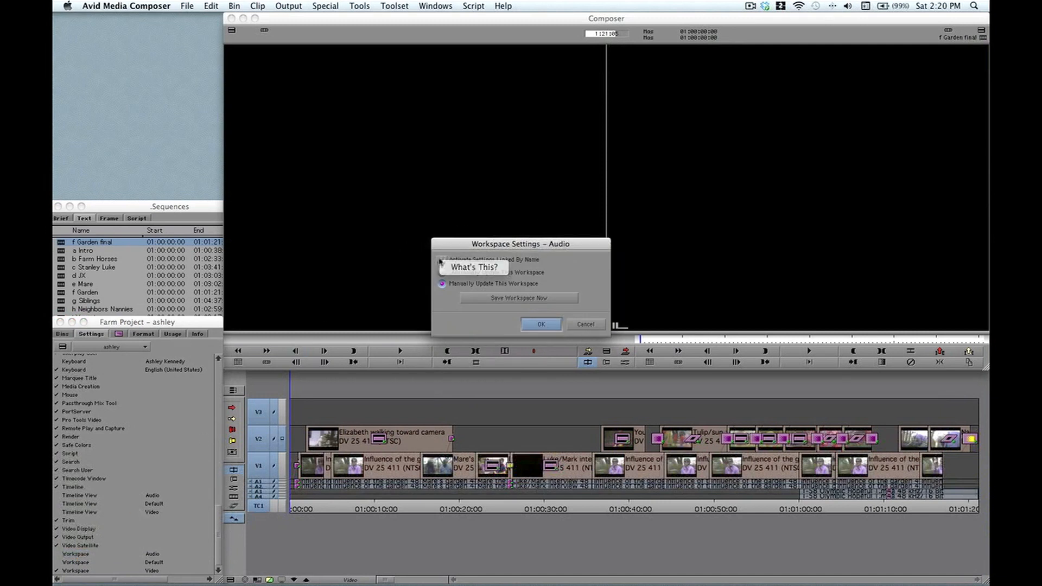
pyautogui.click(441, 259)
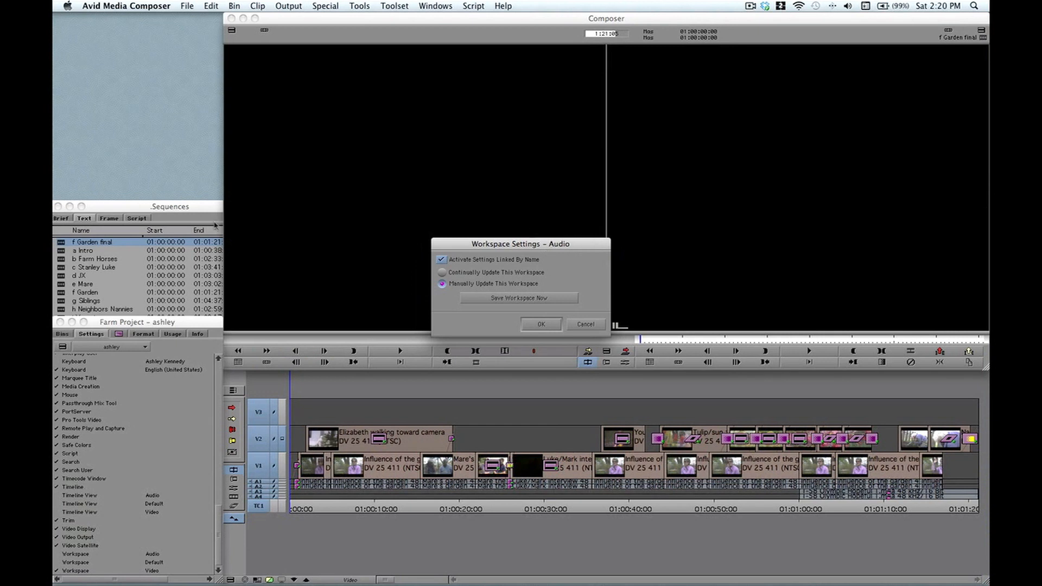
pyautogui.click(539, 324)
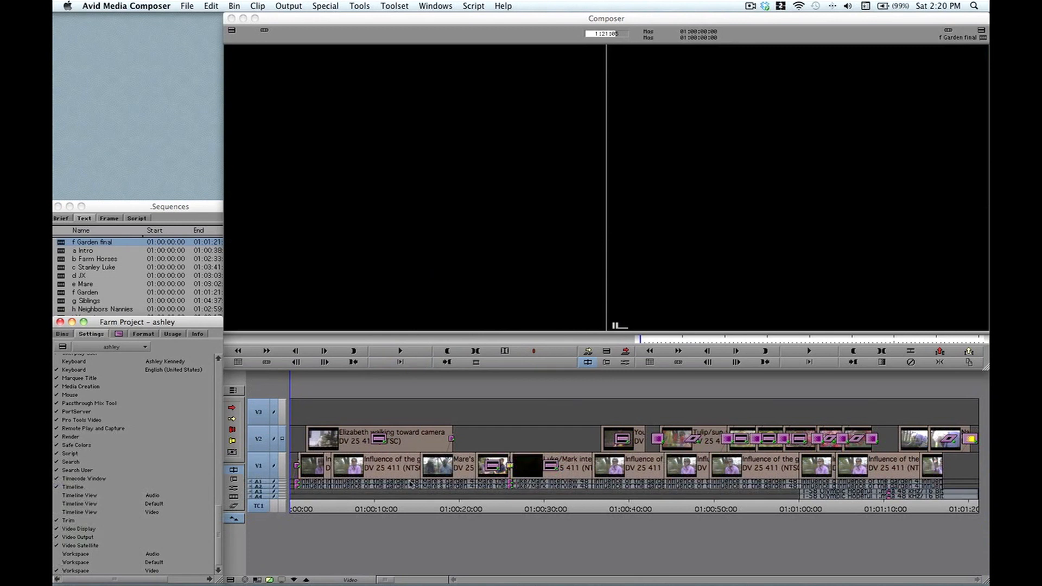
# Step: Test the Audio workspace's audio tools and tracks, then reactivate the Video workspace
pyautogui.doubleClick(57, 556)
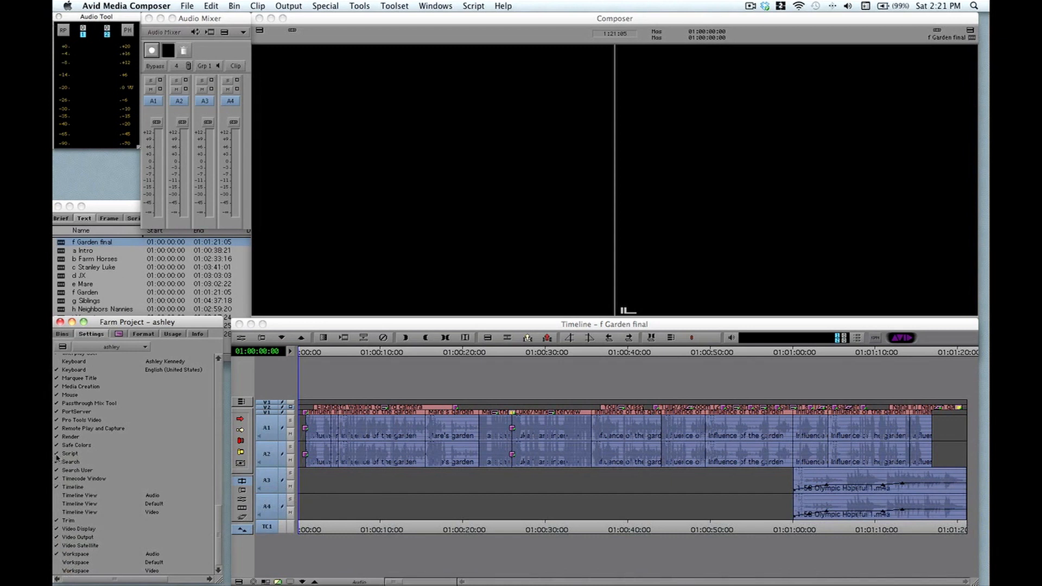
pyautogui.click(58, 571)
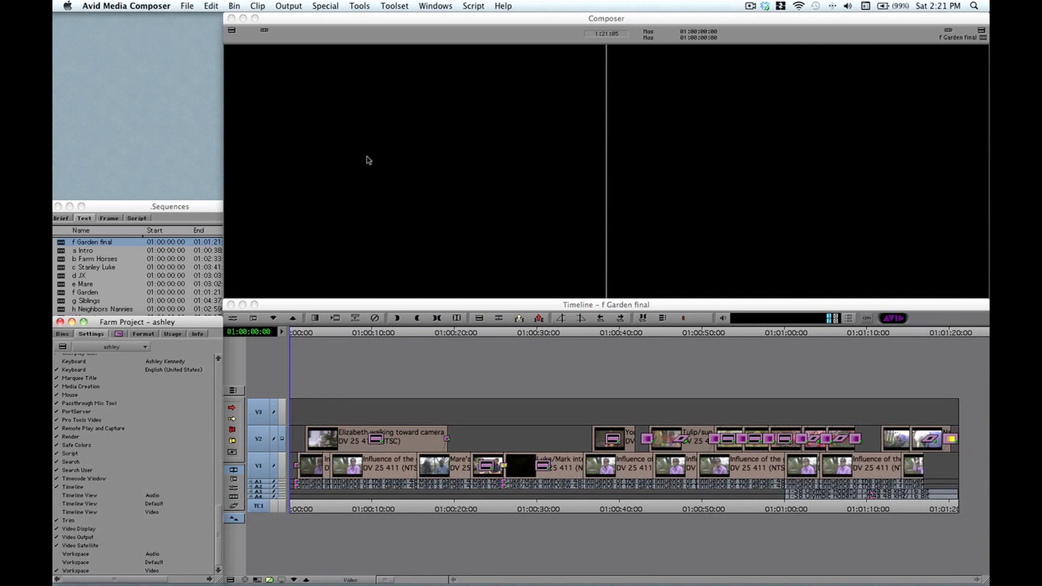
pyautogui.click(56, 570)
# Step: Activate and open the personal Keyboard setting, and bring up the Command Palette at screen centre
pyautogui.click(56, 362)
pyautogui.doubleClick(76, 364)
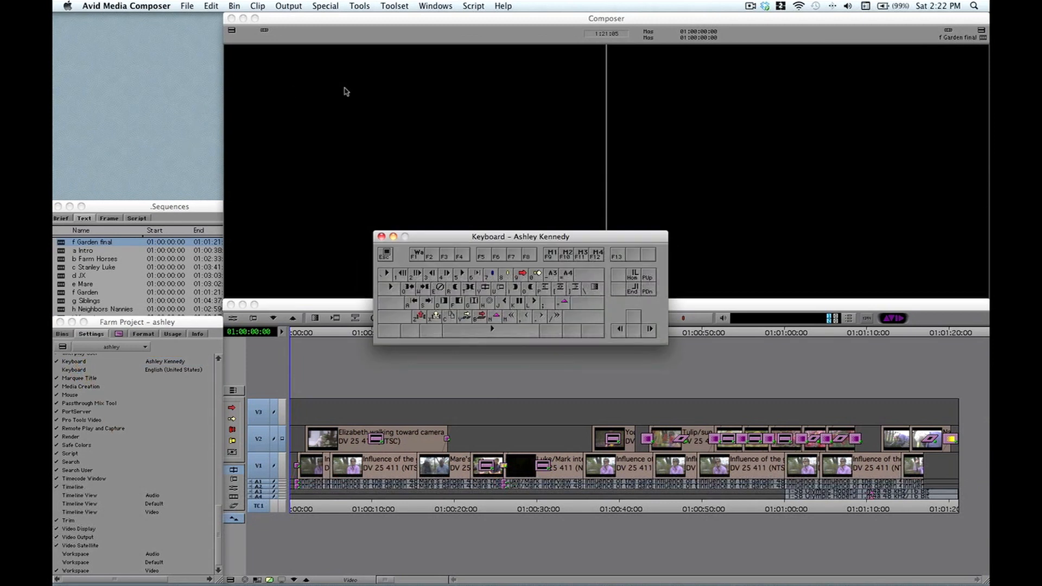
pyautogui.click(357, 6)
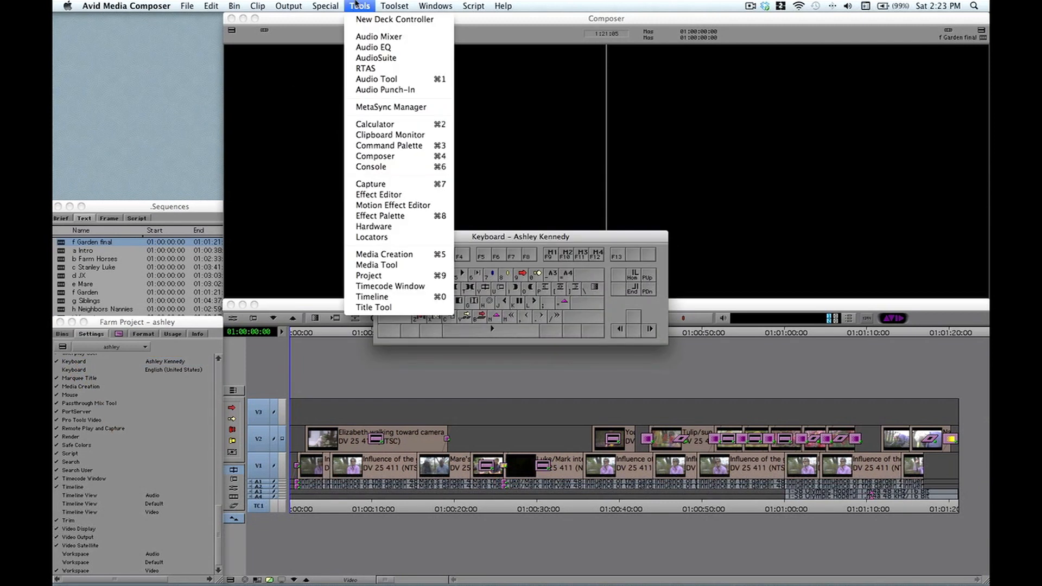
pyautogui.click(439, 146)
pyautogui.moveTo(313, 51); pyautogui.dragTo(523, 116)
# Step: With Button to Button Reassignment on the More tab, map Workspace 1 and Workspace 3 to keys
pyautogui.click(287, 212)
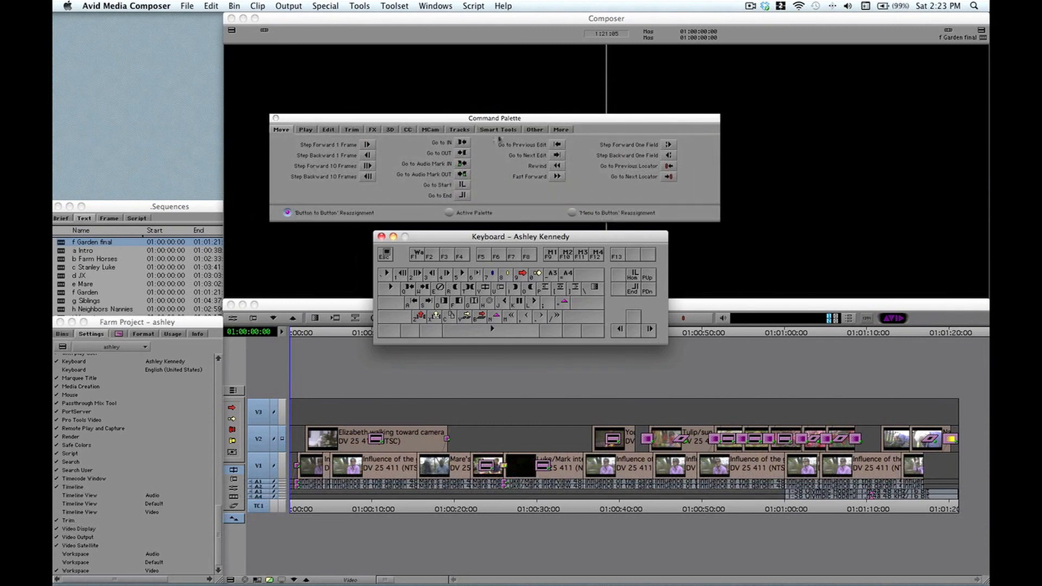
pyautogui.click(557, 134)
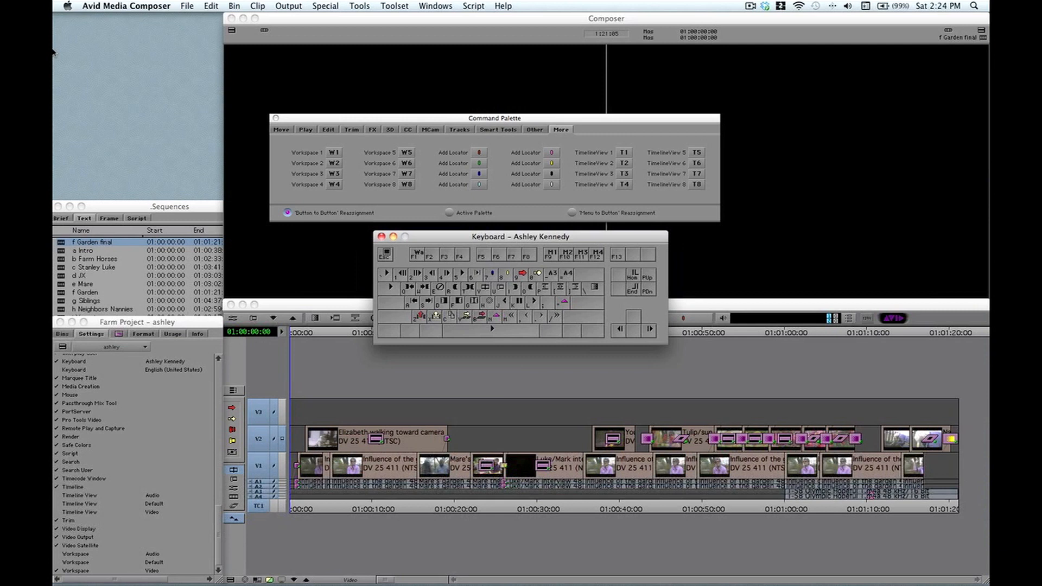
pyautogui.press('shift')
pyautogui.press('shift')
pyautogui.moveTo(328, 153); pyautogui.dragTo(411, 301)
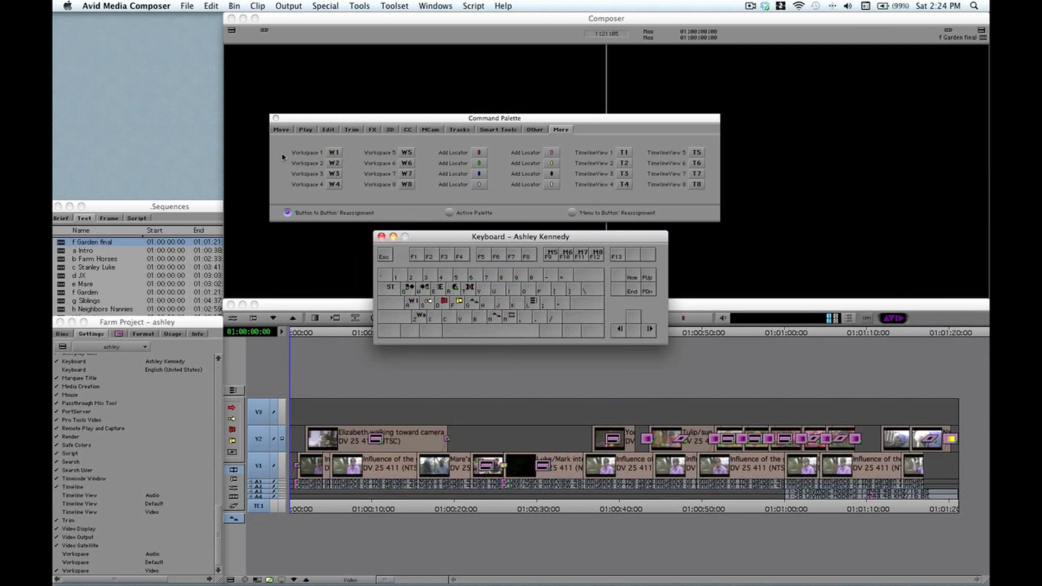
pyautogui.moveTo(333, 176); pyautogui.dragTo(462, 320)
pyautogui.click(381, 237)
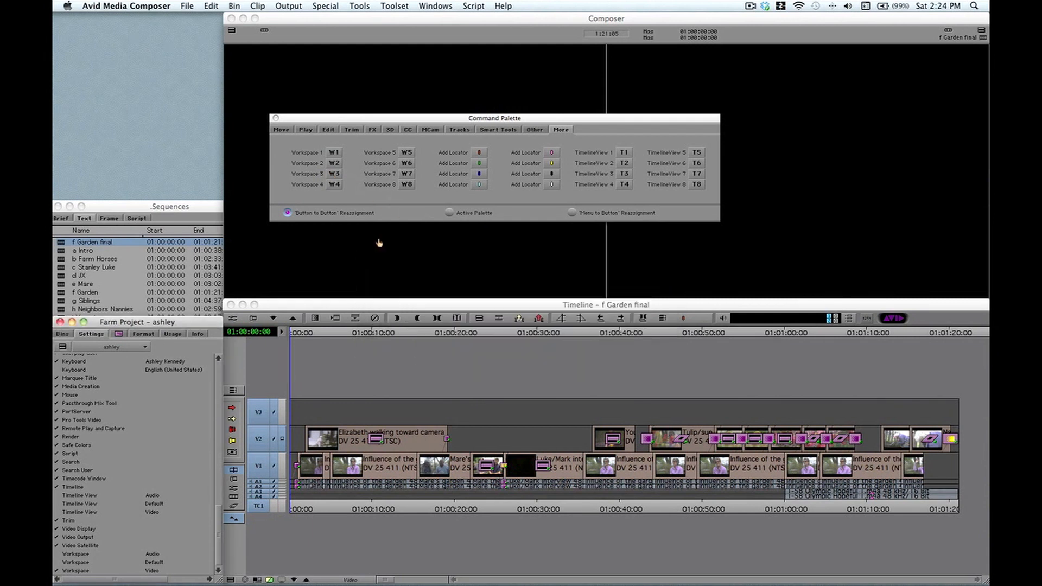
# Step: Close the Command Palette and test the keys: V for Audio workspace, F3 back to Video
pyautogui.click(275, 118)
pyautogui.click(239, 117)
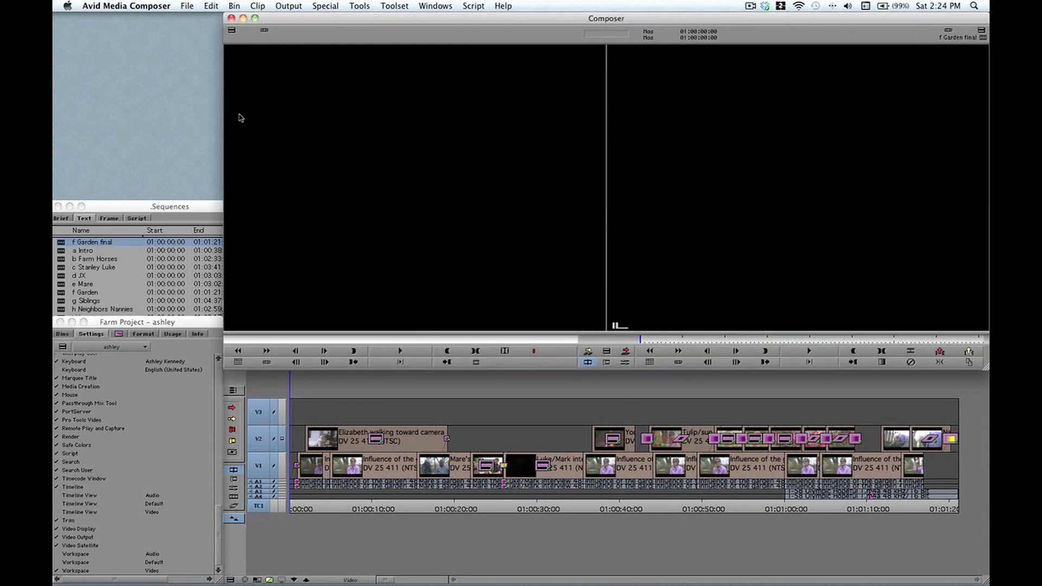
pyautogui.press('v')
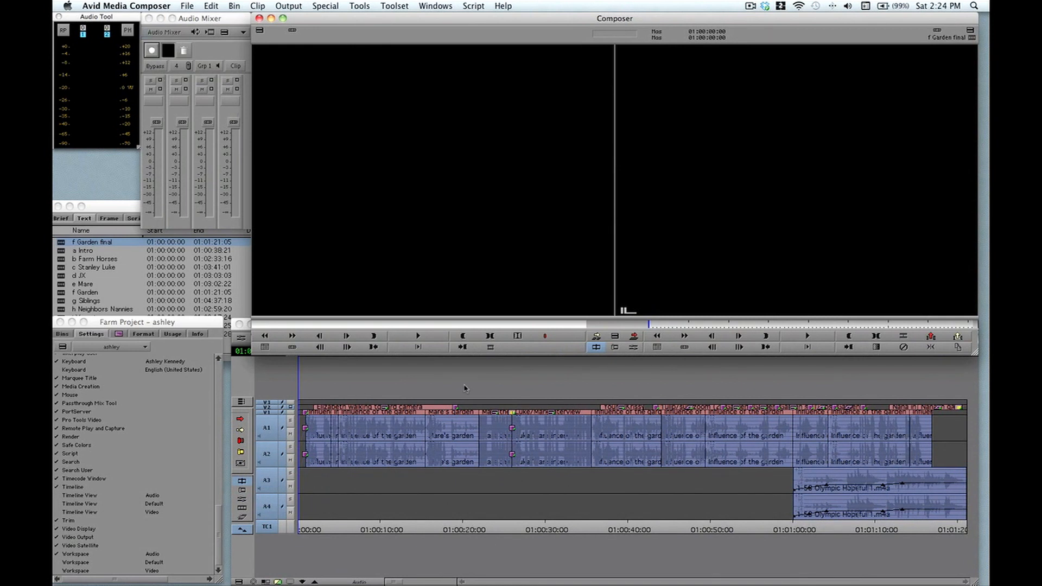
pyautogui.press('F3')
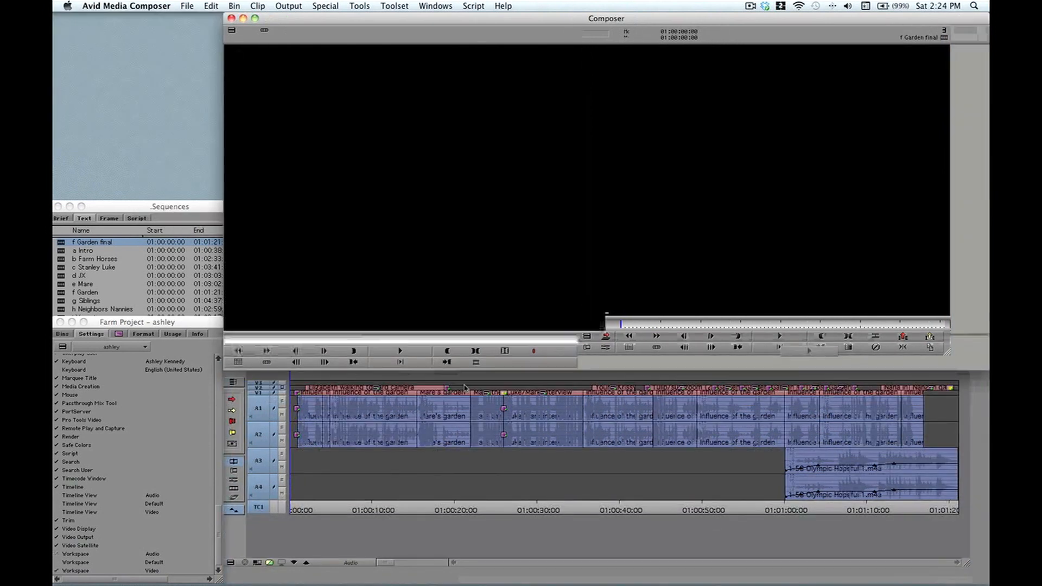